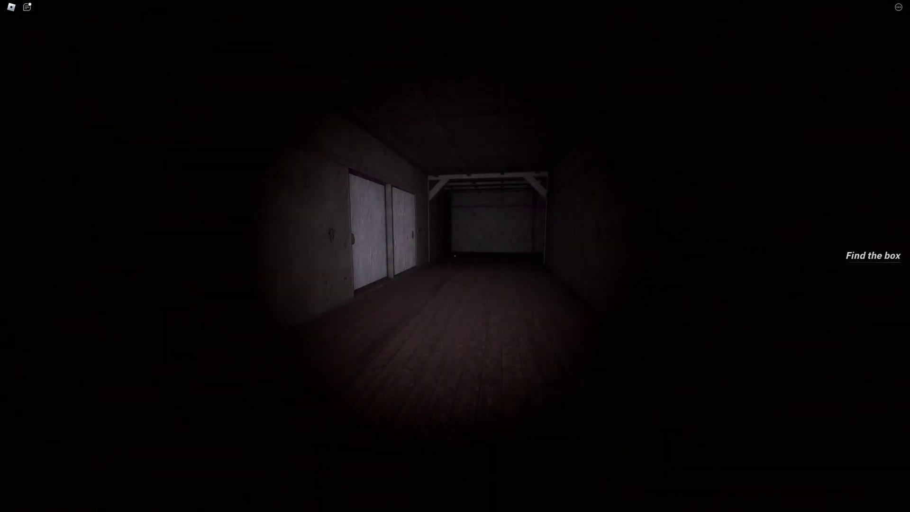
key(w)
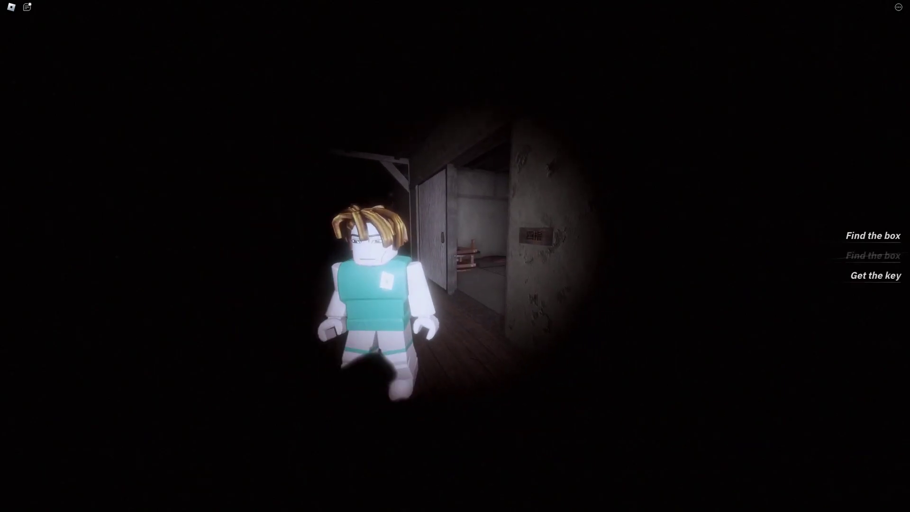
Walk down the corridor and toggle the room's wall light switch
key(w)
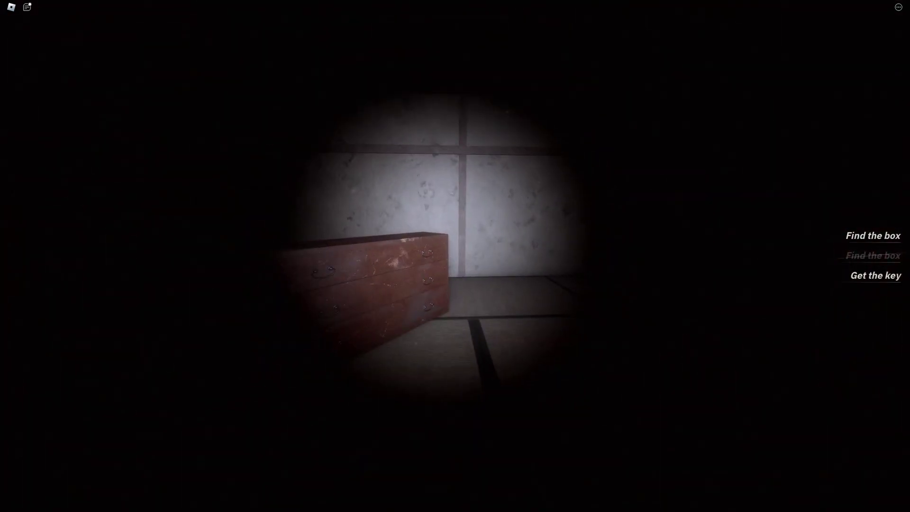
key(w)
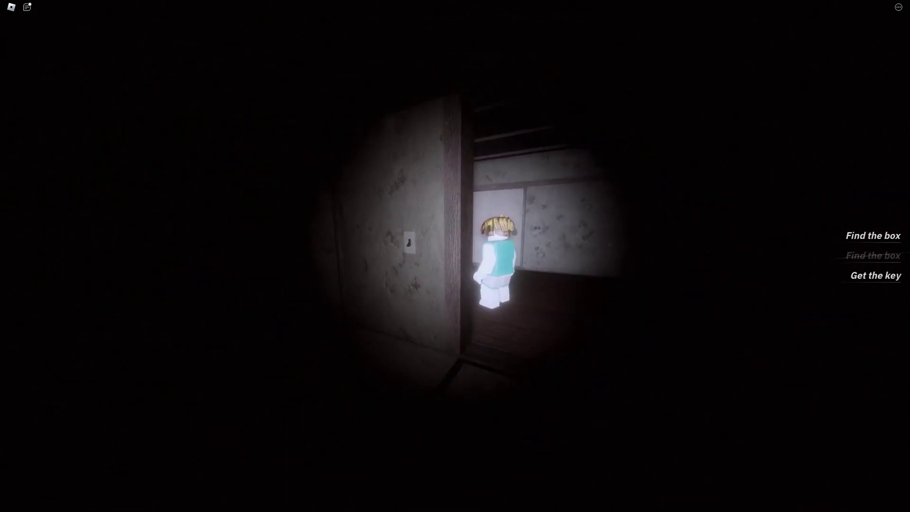
key(w)
key(e)
key(e)
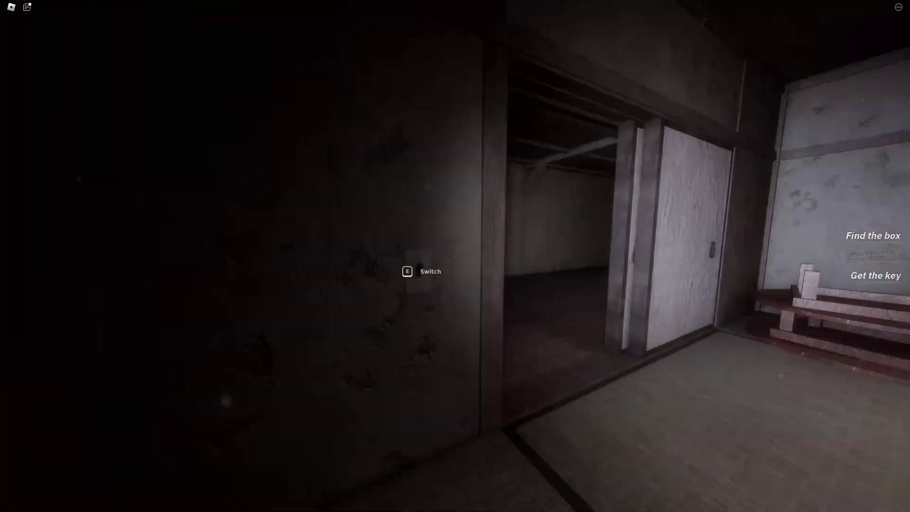
key(e)
key(w)
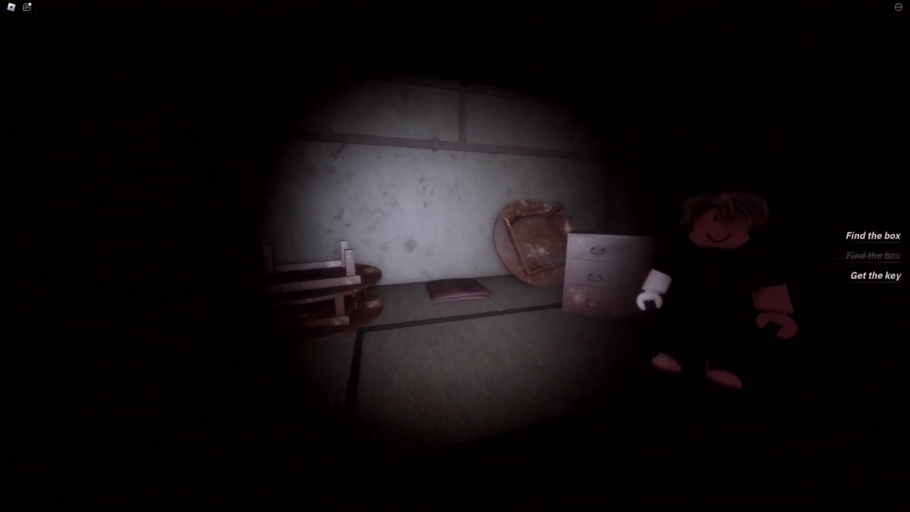
Go through the doorway to the dresser and search its drawers
key(d)
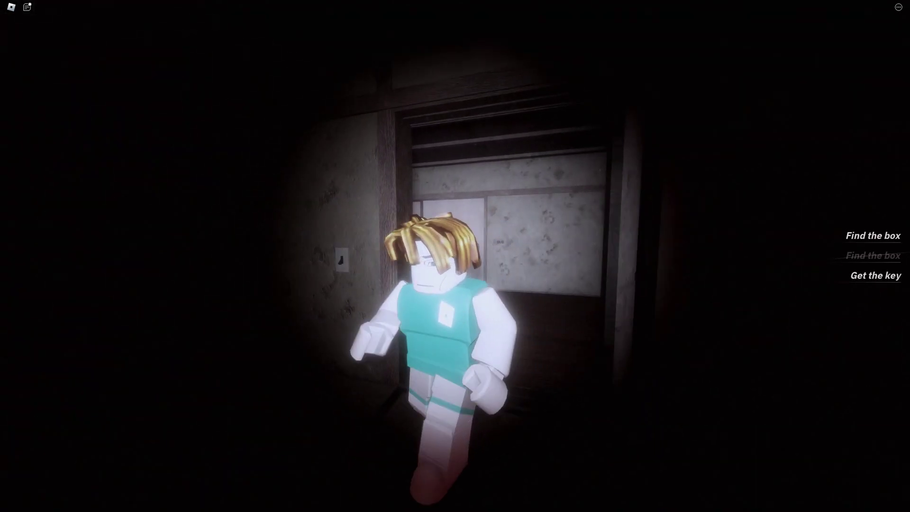
key(w)
key(w)
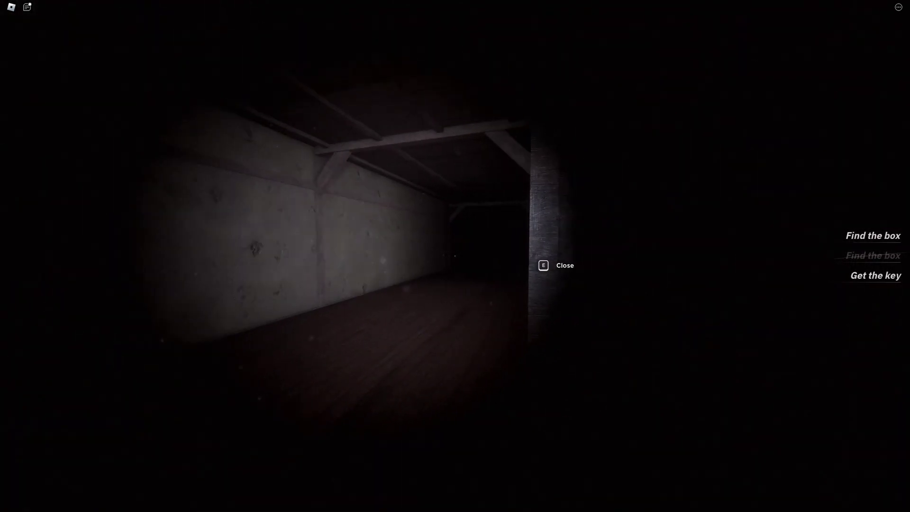
key(w)
key(w)
key(w)
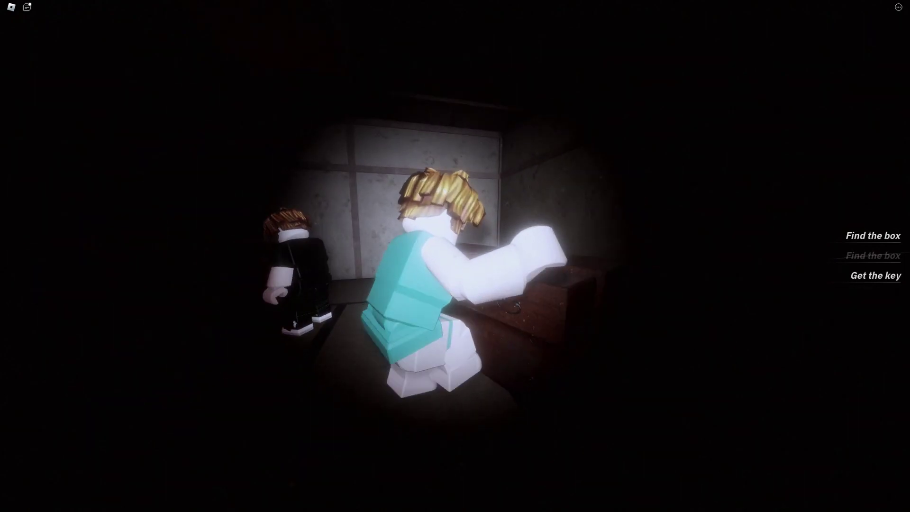
key(w)
key(w)
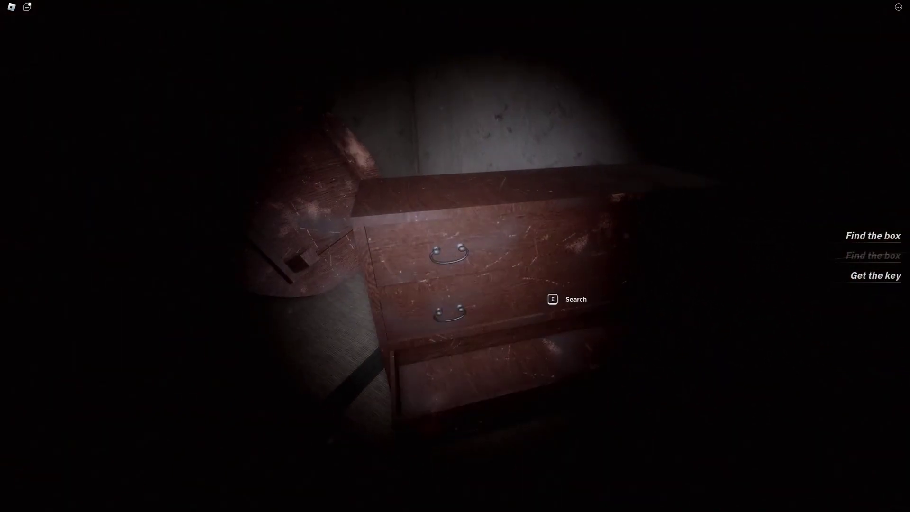
key(e)
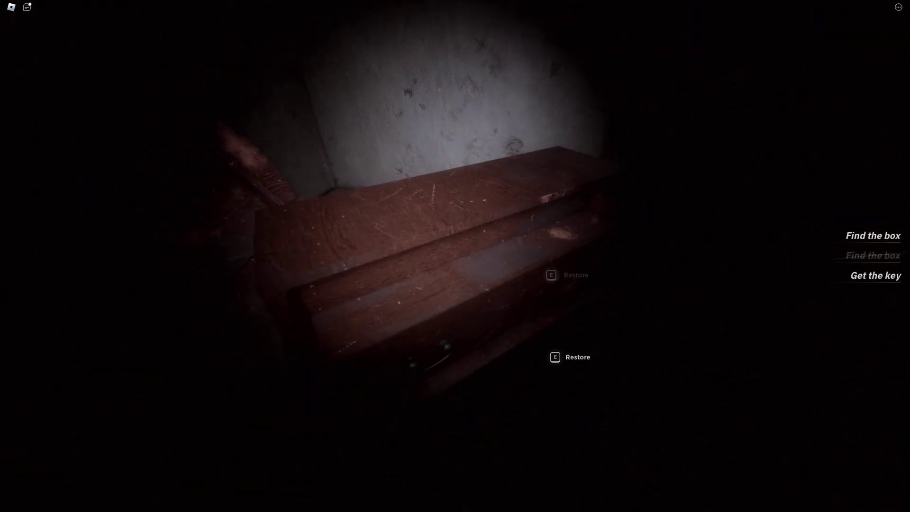
Walk past the other player to the wooden wardrobe and hide inside
key(s)
key(d)
key(w)
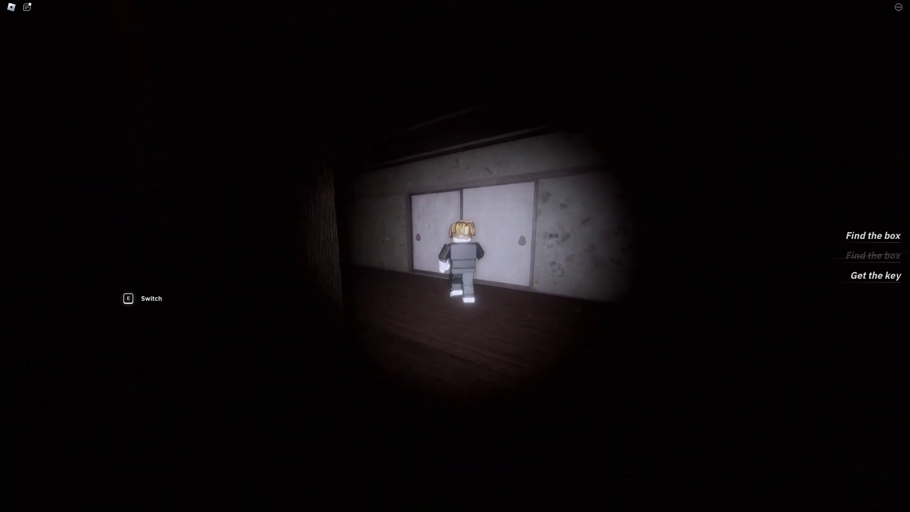
key(d)
key(w)
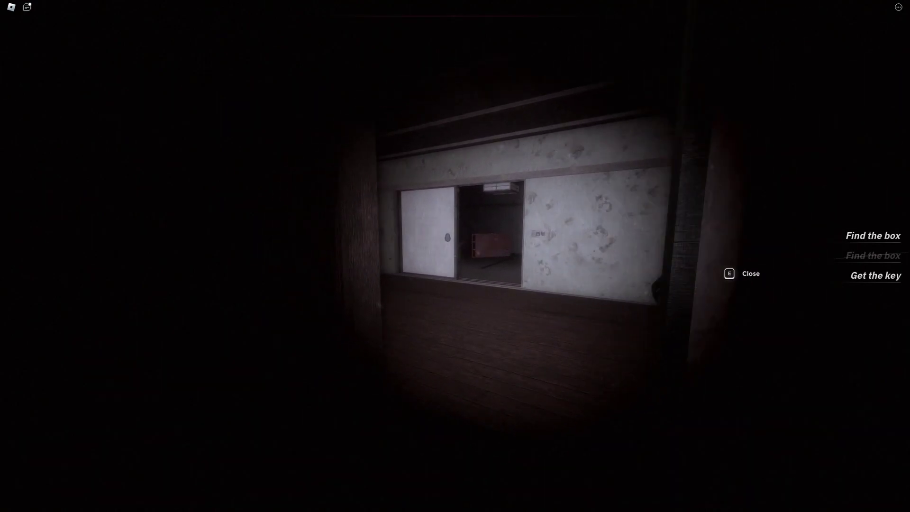
Leave the wardrobe, open the box and pick up its coin
key(w)
key(w)
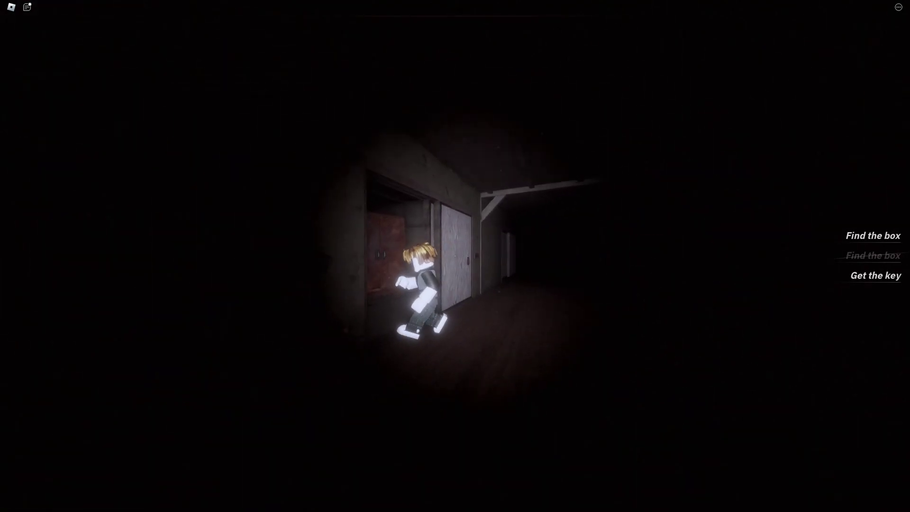
key(w)
key(w)
key(w)
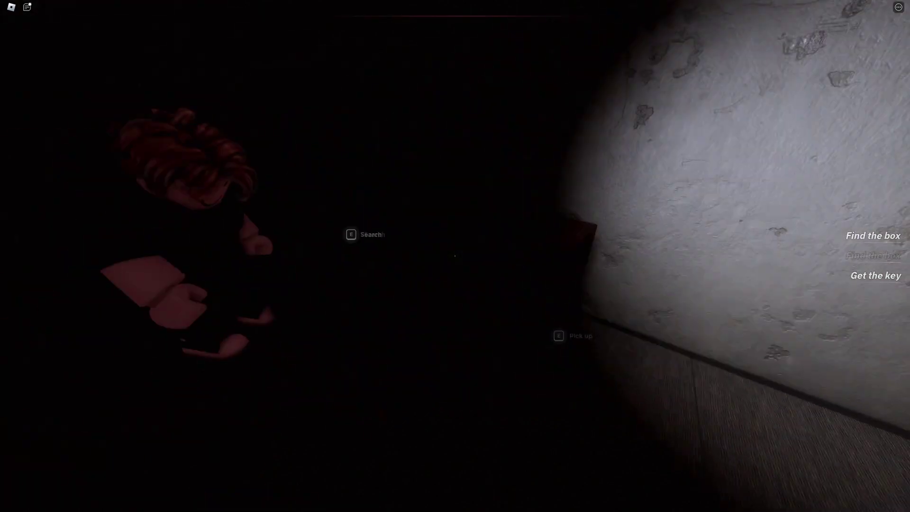
key(e)
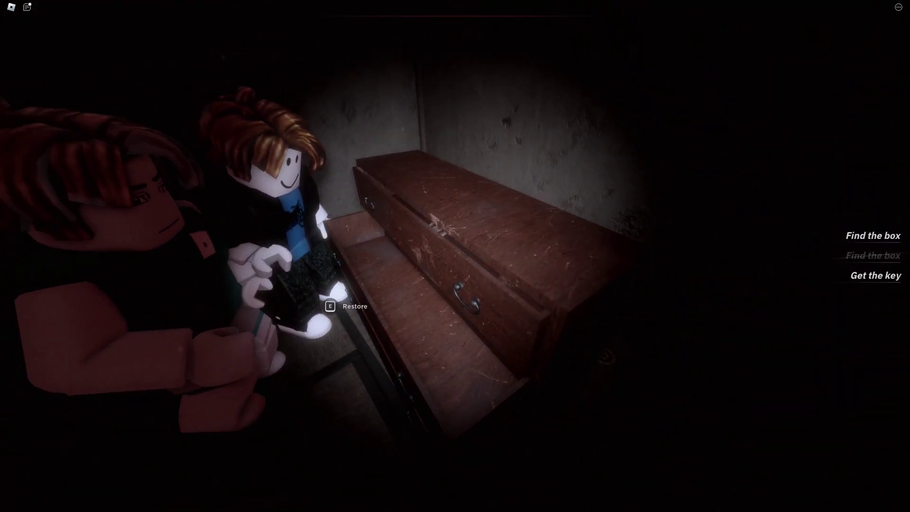
key(e)
Walk past the round barrel and open the sliding door to the hallway
key(w)
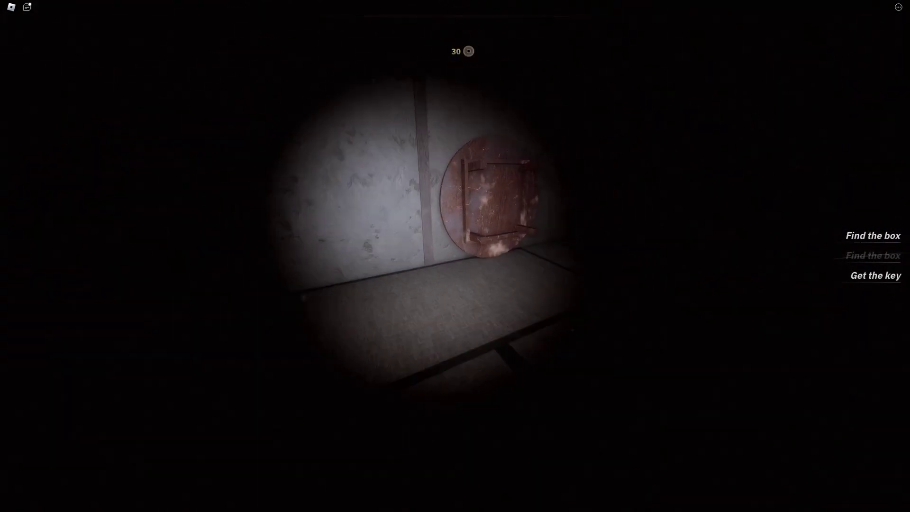
key(w)
key(w)
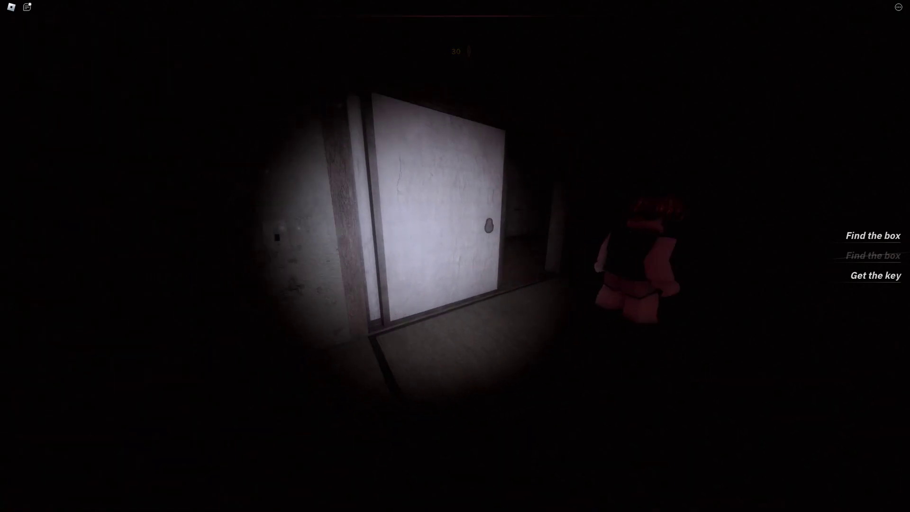
key(e)
key(w)
key(w)
key(w)
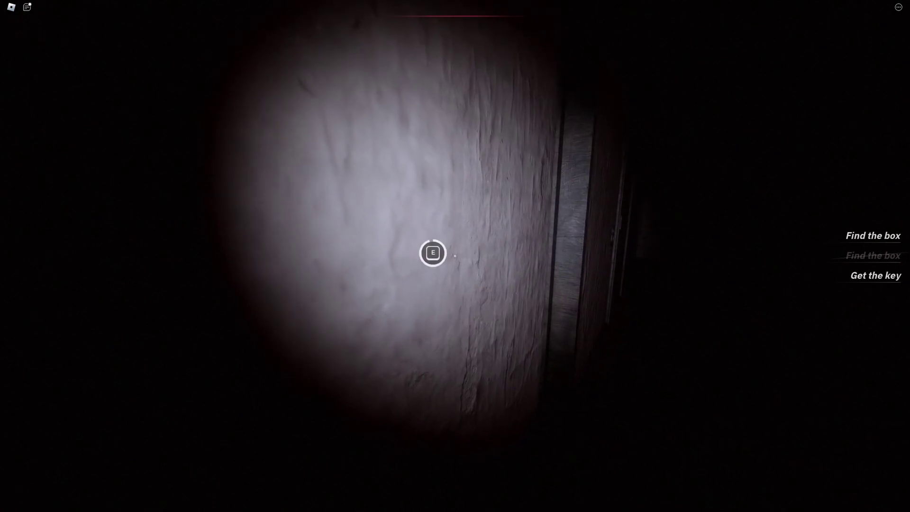
Open the next room's door, pass the wooden cabinet and go through the sliding doorway
key(e)
key(w)
key(w)
key(w)
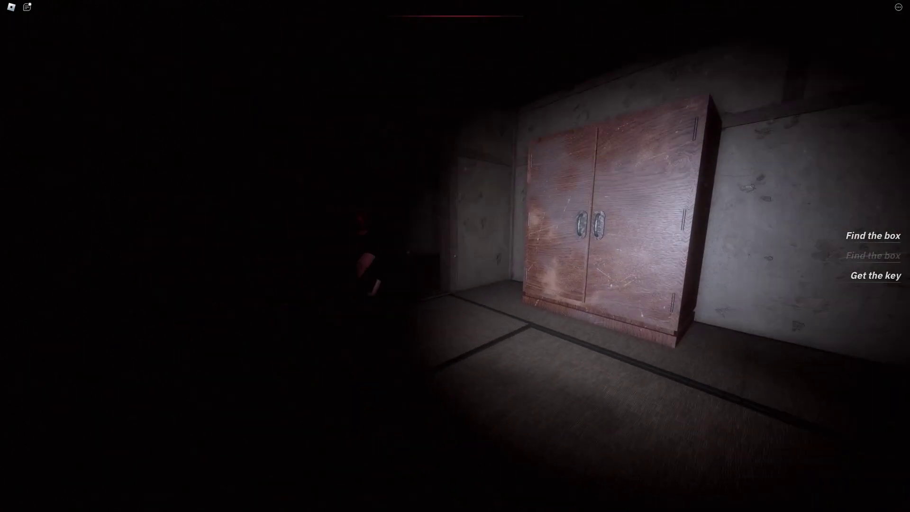
key(w)
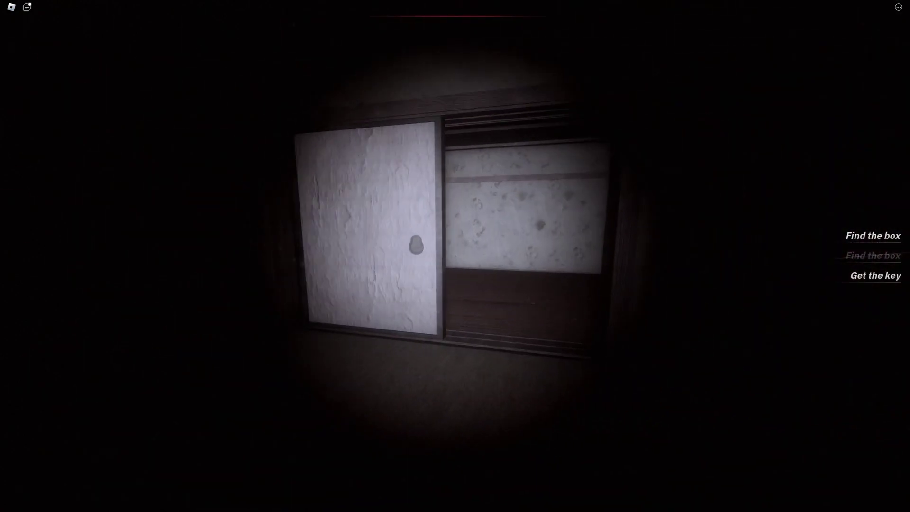
key(w)
key(w)
key(w)
key(w)
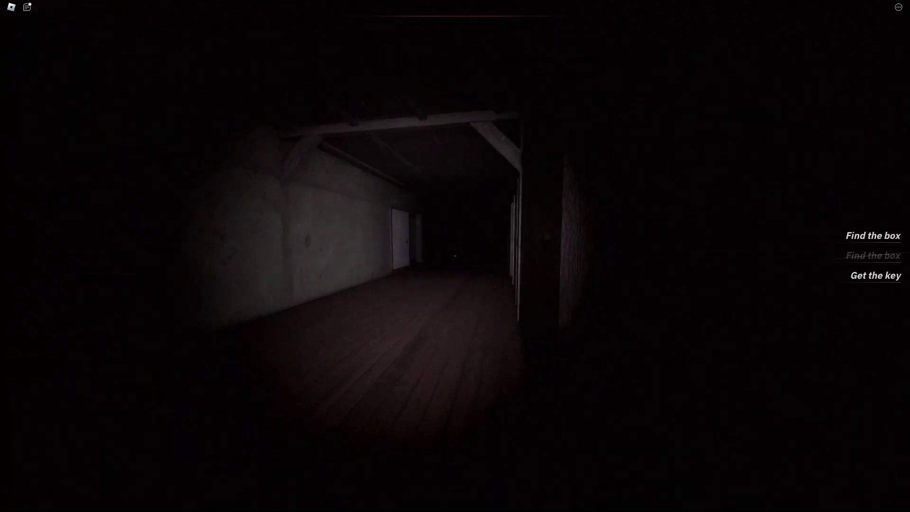
key(w)
key(w)
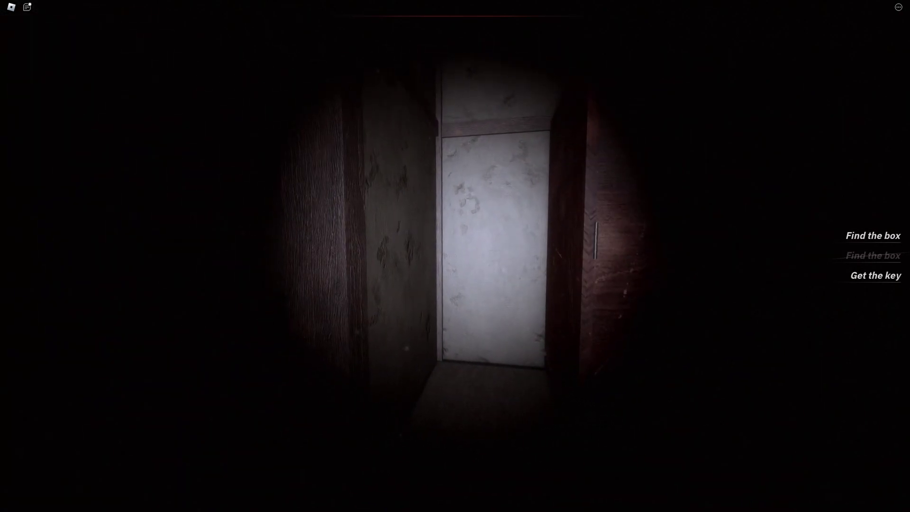
key(w)
key(w)
key(w)
Hide briefly in the dark cabinet, then search the chest of drawers
key(e)
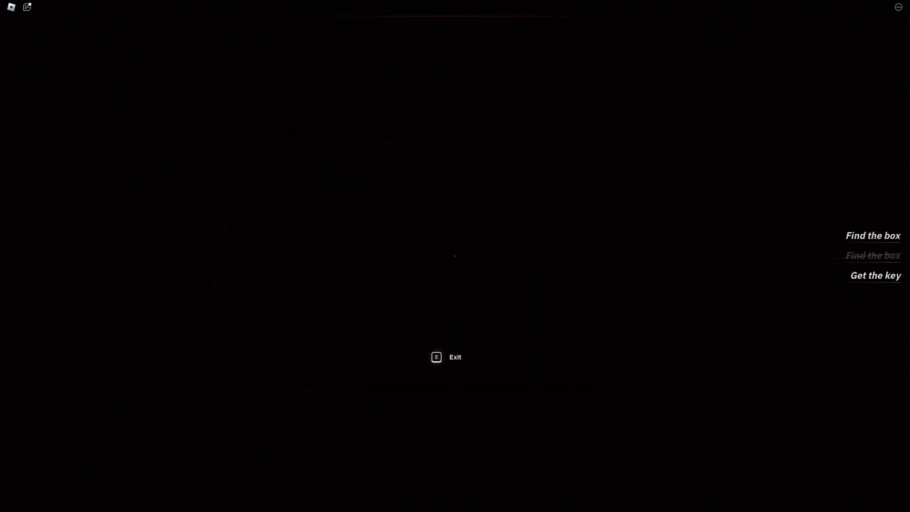
key(e)
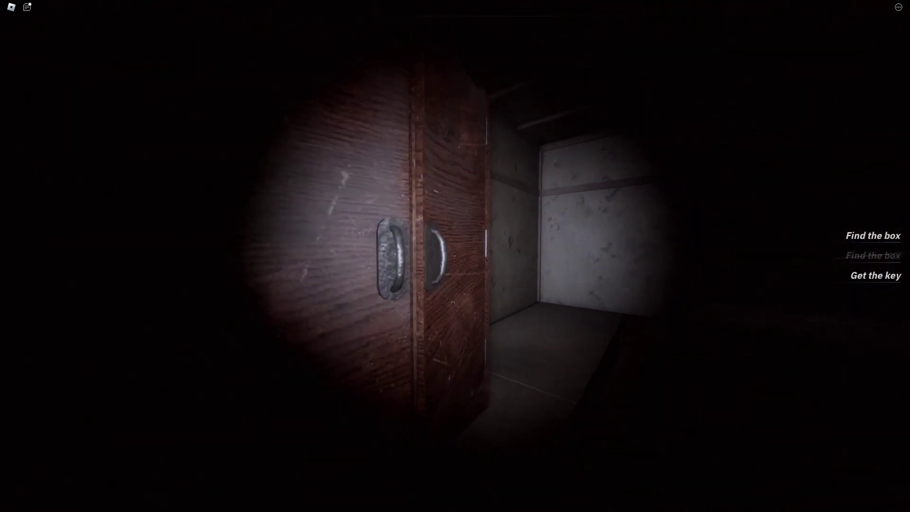
key(w)
key(w)
key(w)
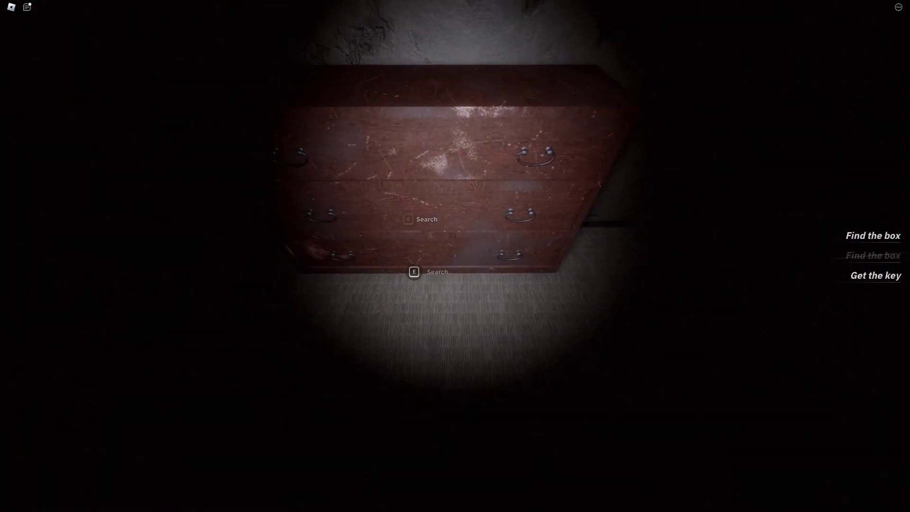
key(e)
key(e)
key(w)
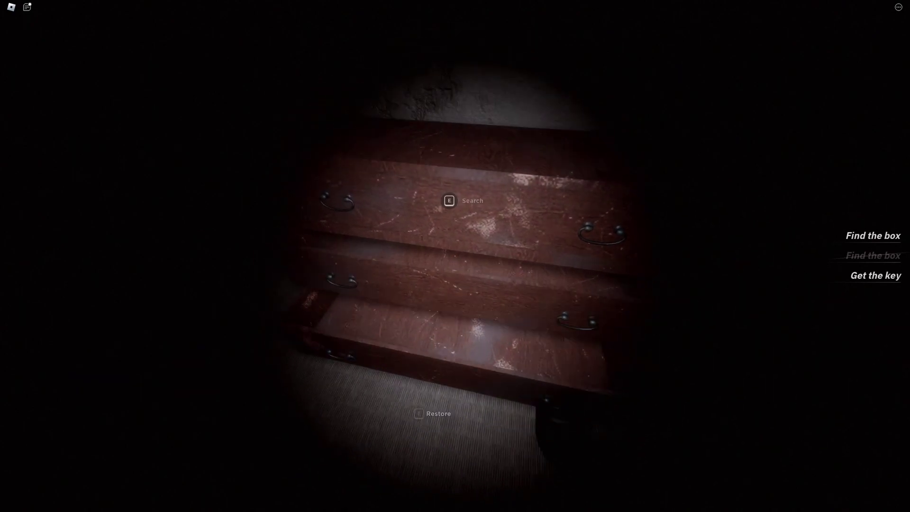
key(e)
Walk to the other player's character in the niche and face the rusty hatch
key(w)
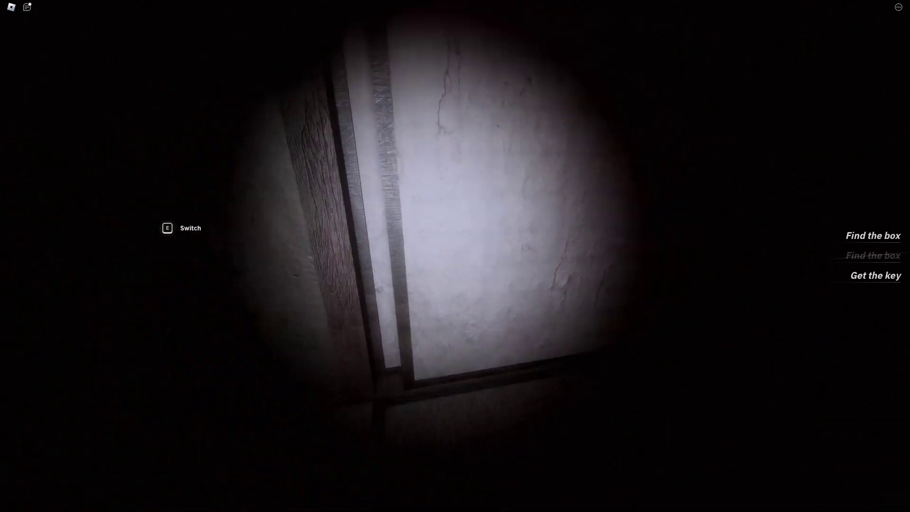
key(w)
key(w)
key(w)
key(w)
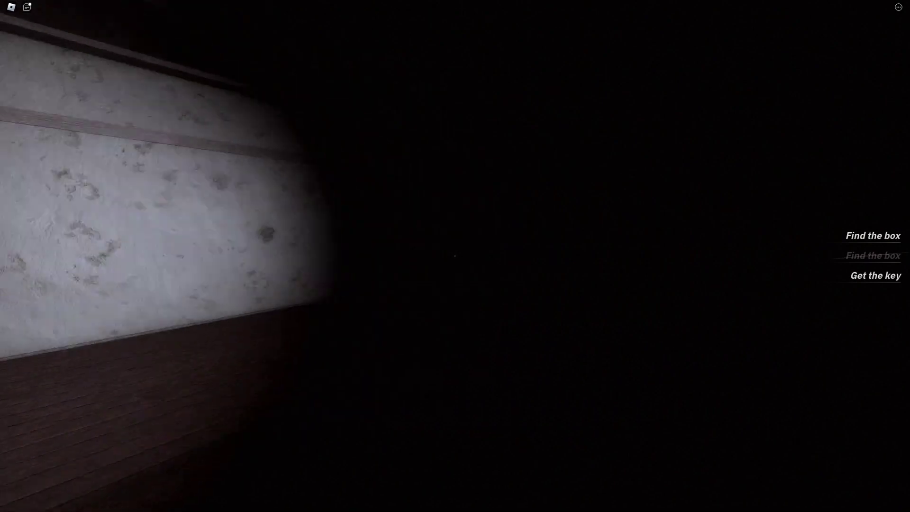
key(w)
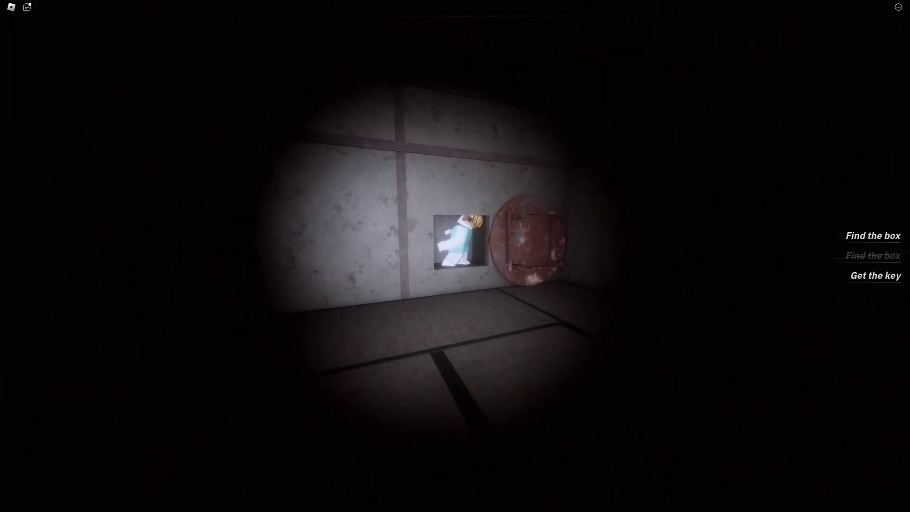
key(w)
key(w)
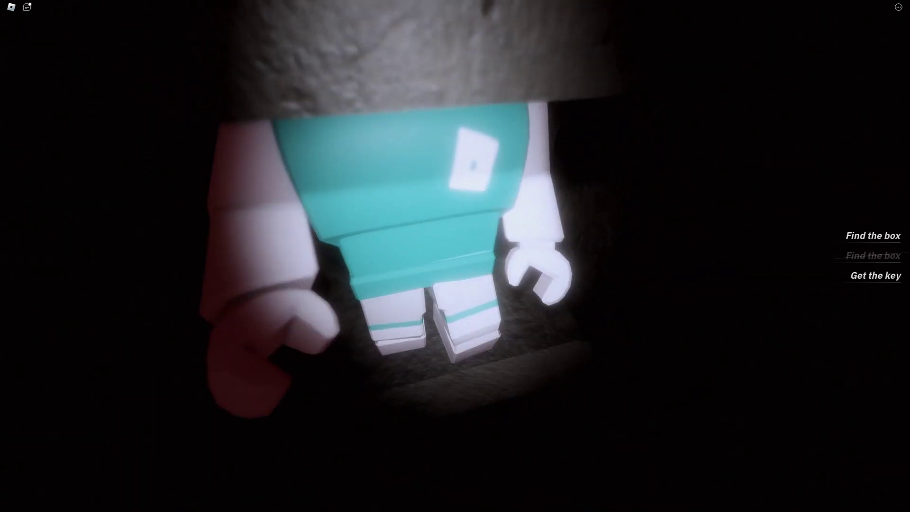
key(w)
key(s)
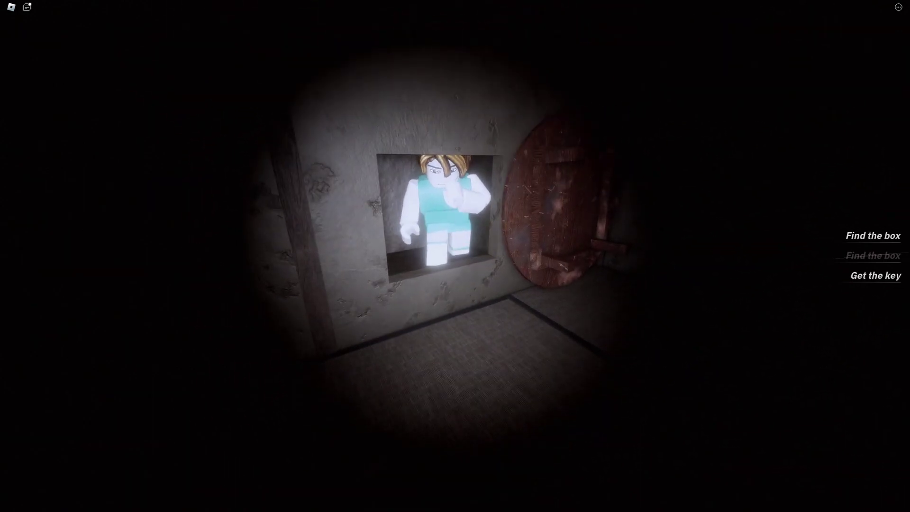
drag(455, 256, 426, 257)
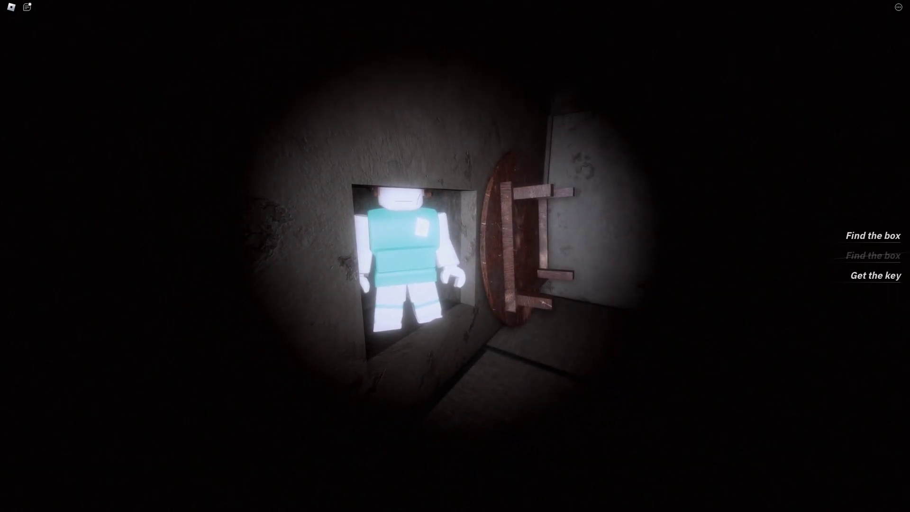
key(w)
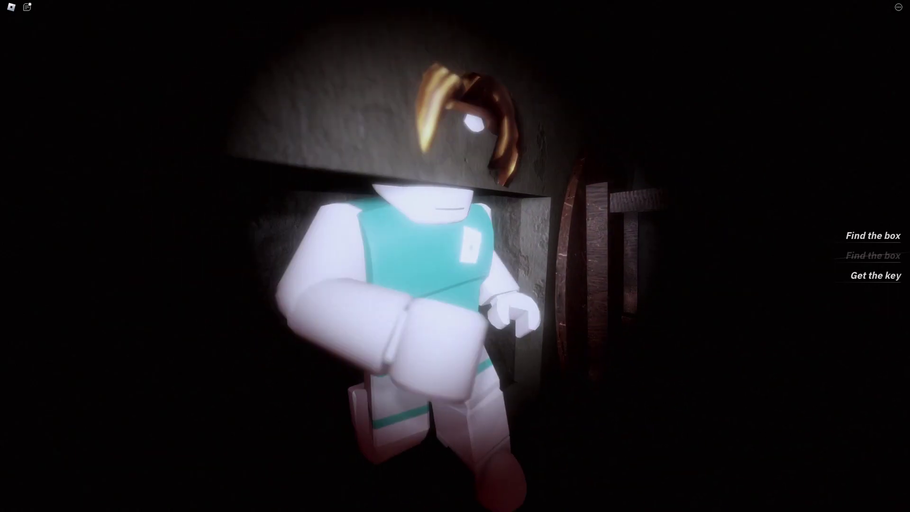
key(s)
Face the round wooden hatch and search it to get the key
drag(455, 256, 284, 256)
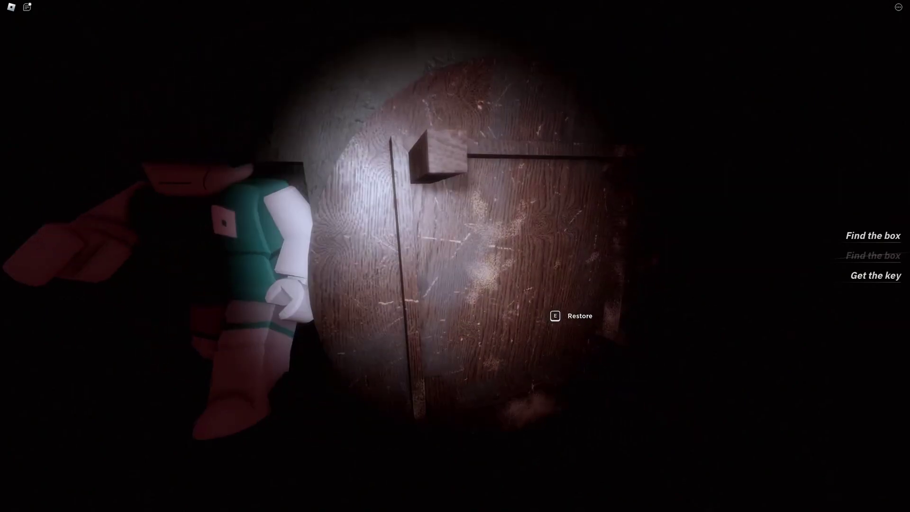
drag(455, 256, 398, 299)
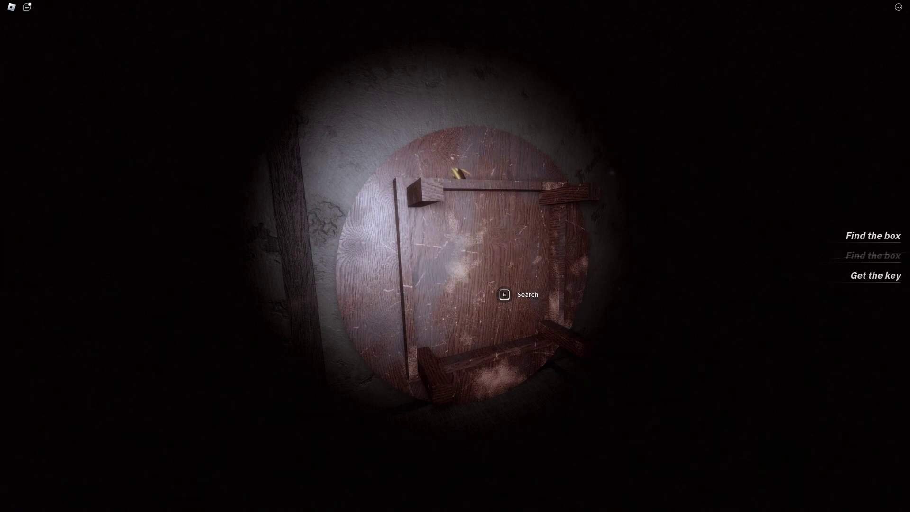
key(e)
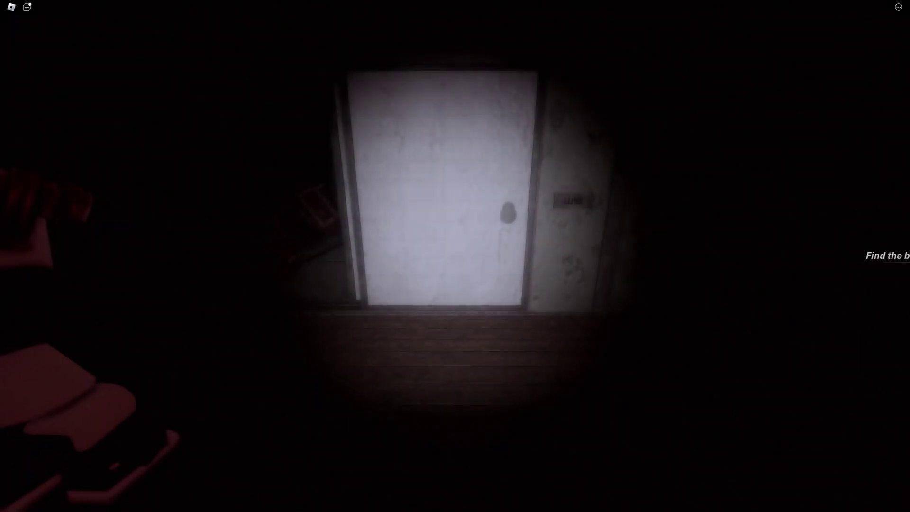
Walk down the hallway through the sliding door into the tatami room, toward the red chest
key(w)
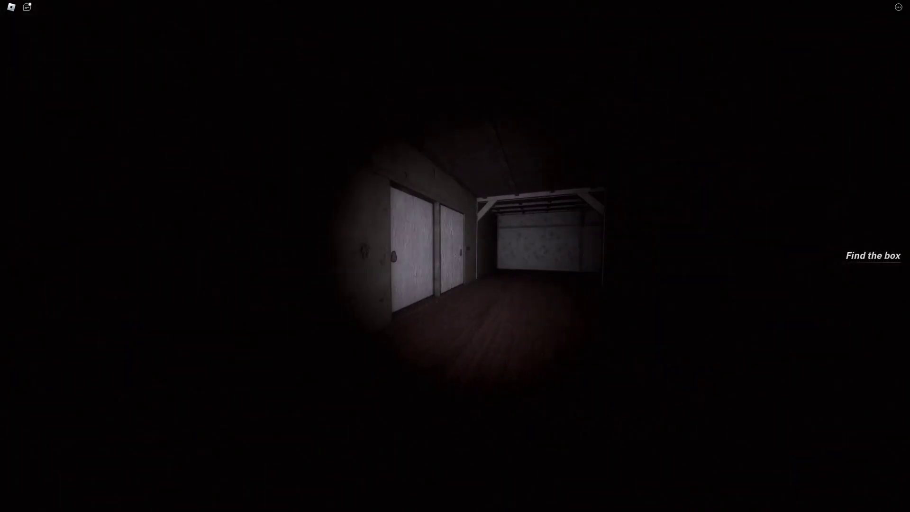
key(w)
key(e)
key(w)
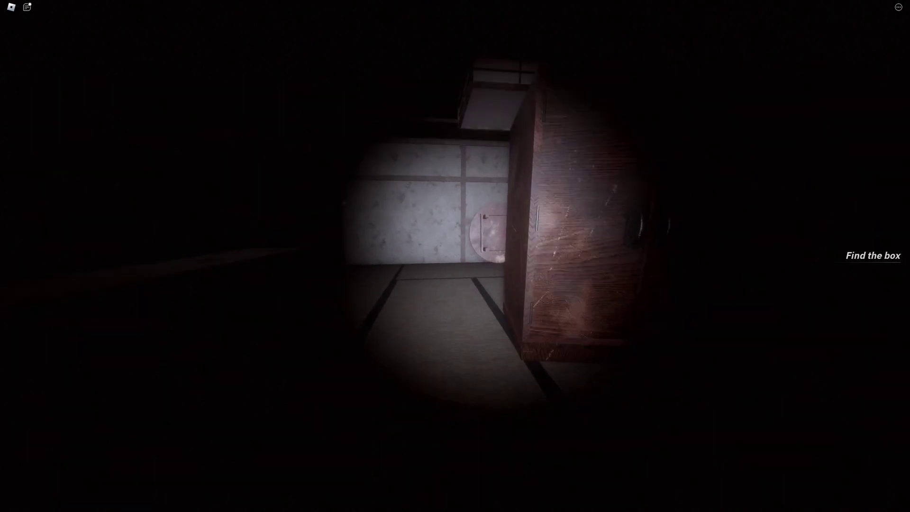
key(w)
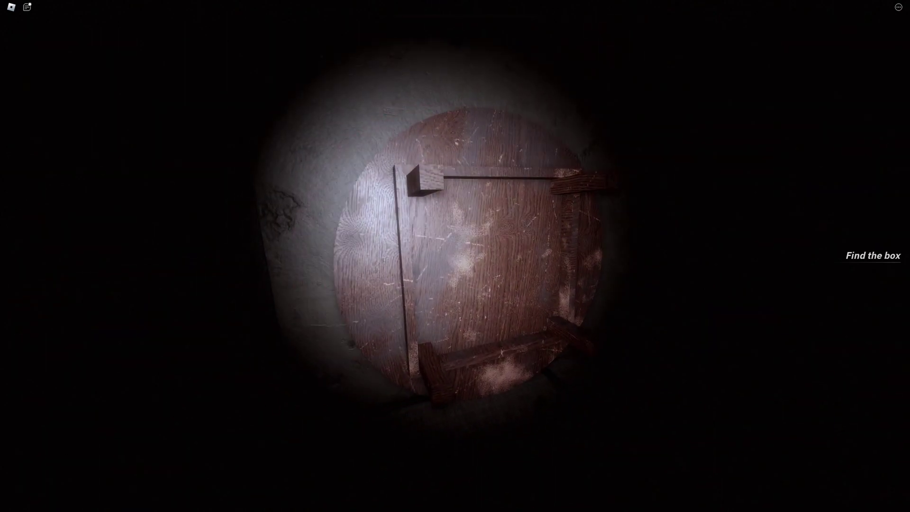
key(s)
key(s)
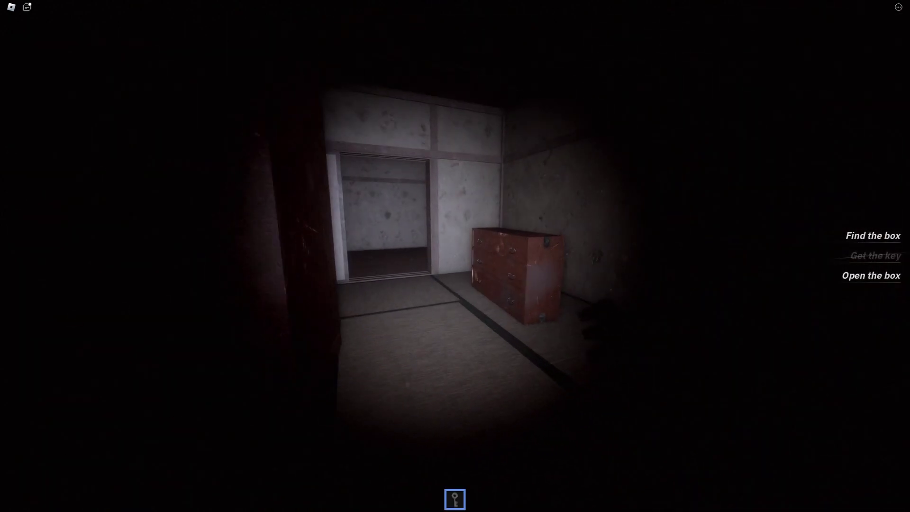
Search the red chest's drawers and collect the item inside
key(w)
key(e)
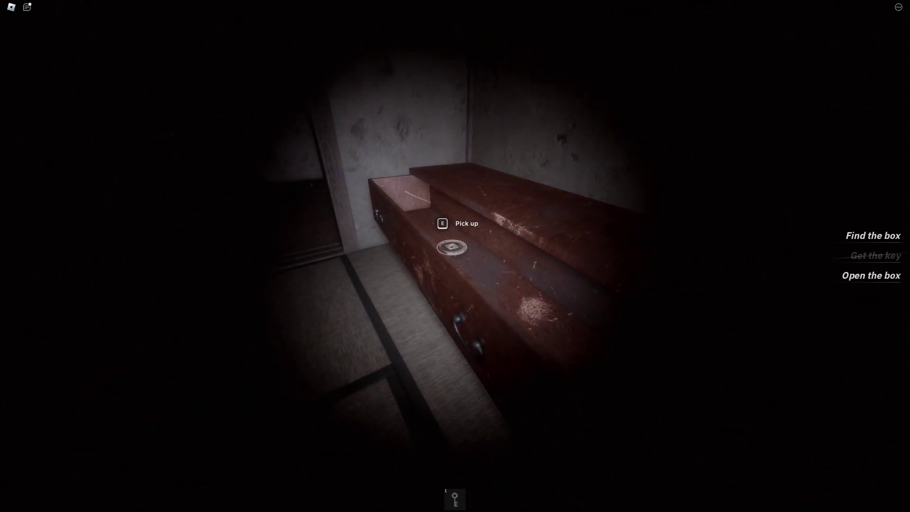
key(e)
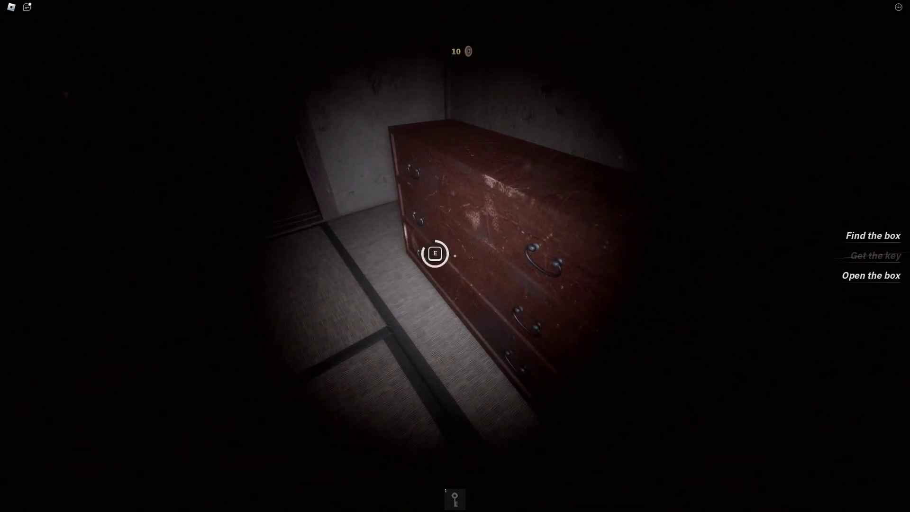
key(e)
key(e)
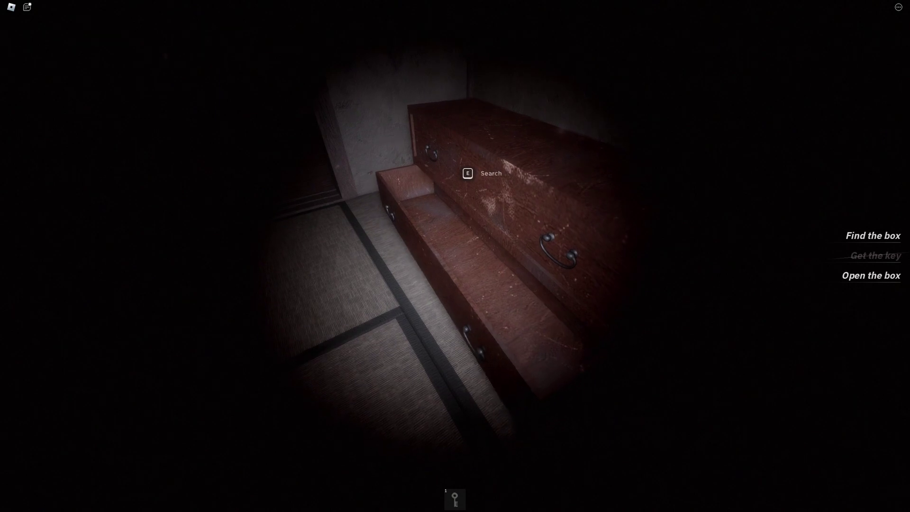
Turn on the lights, open the sliding door and walk down the corridor
key(w)
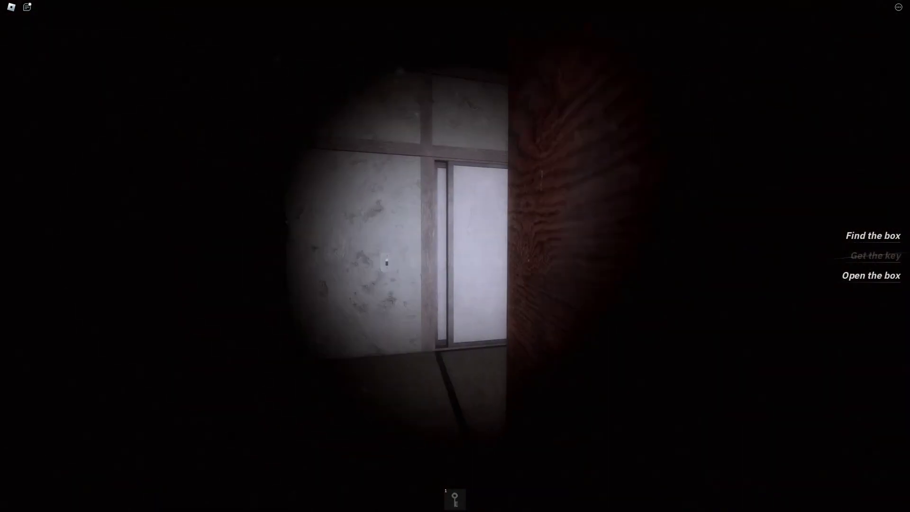
click(455, 255)
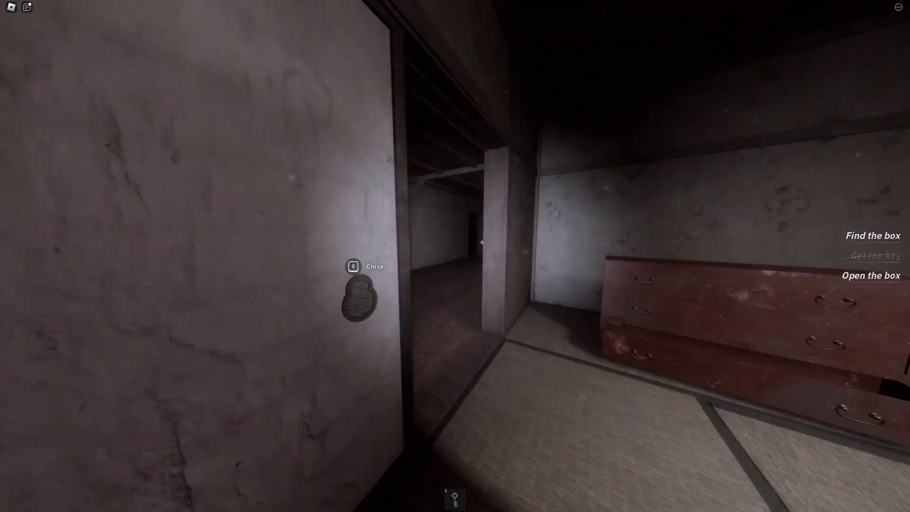
key(e)
key(w)
key(w)
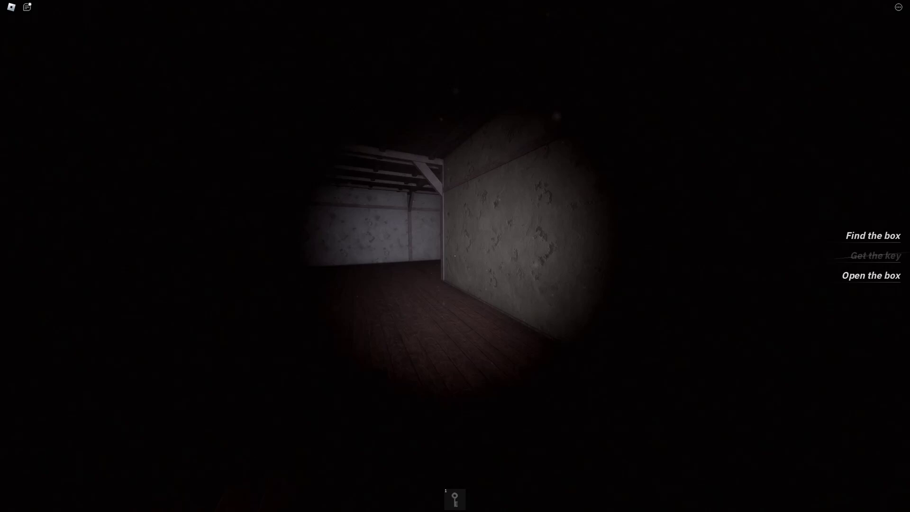
key(w)
key(w)
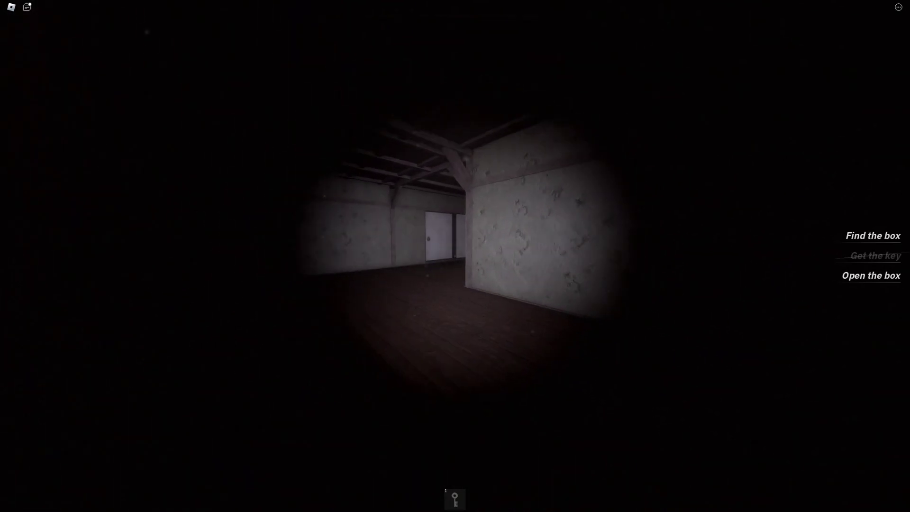
key(w)
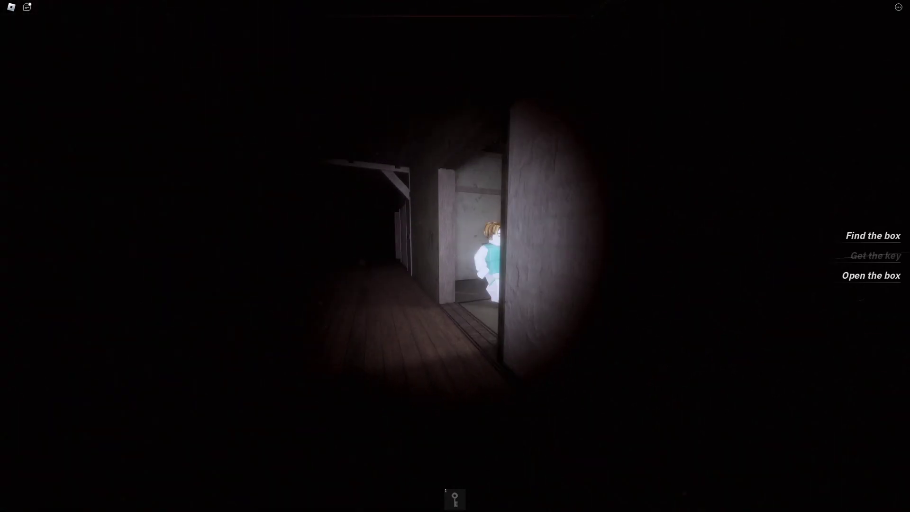
key(w)
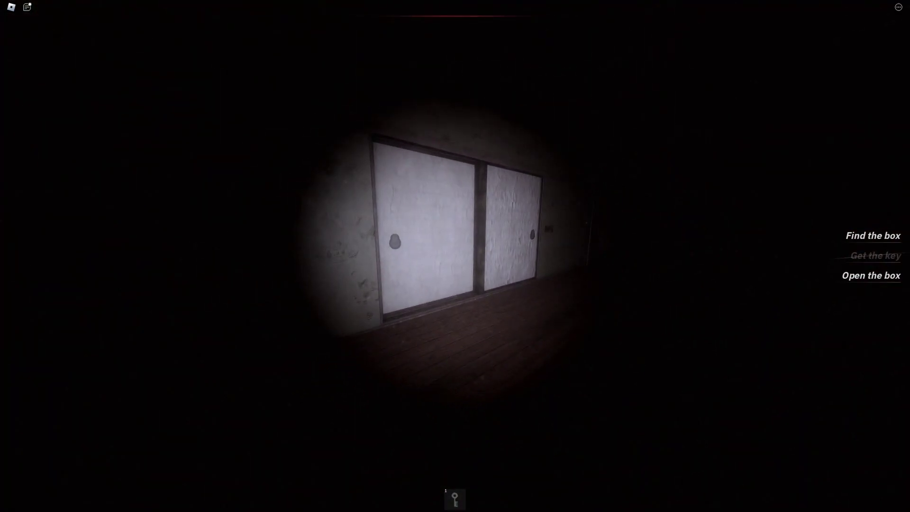
Enter the wooden-shelf room, cross to the dresser and pull open its lower drawer
key(e)
key(w)
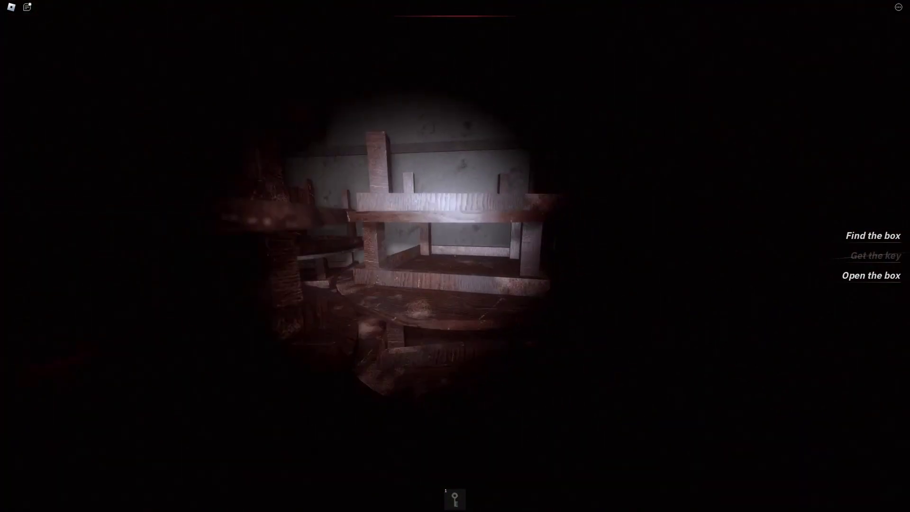
key(w)
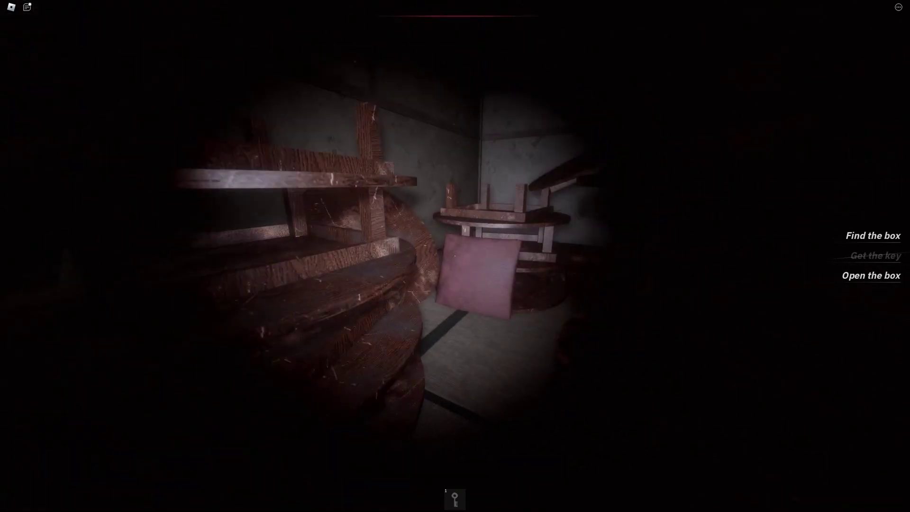
key(w)
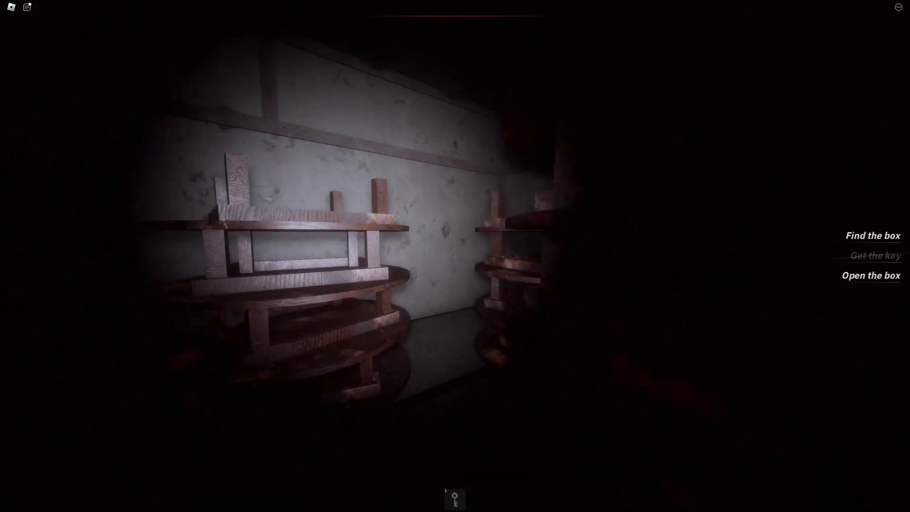
key(w)
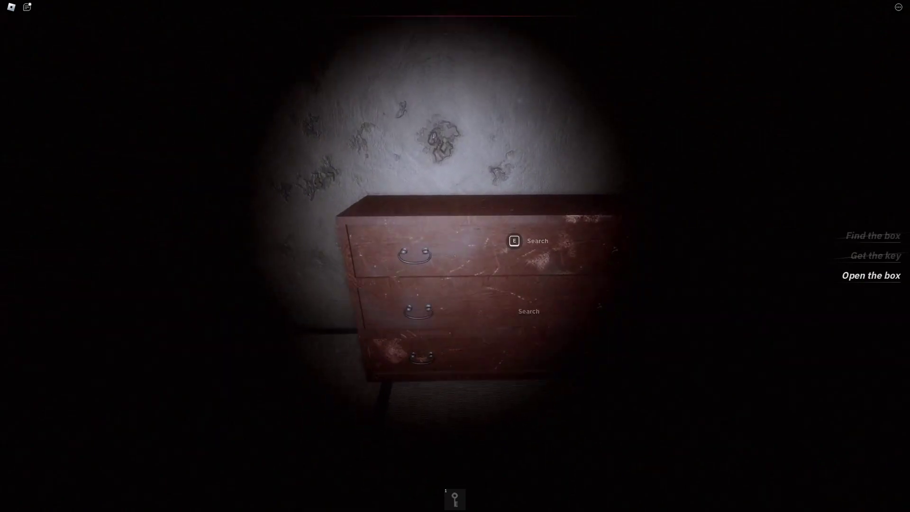
key(w)
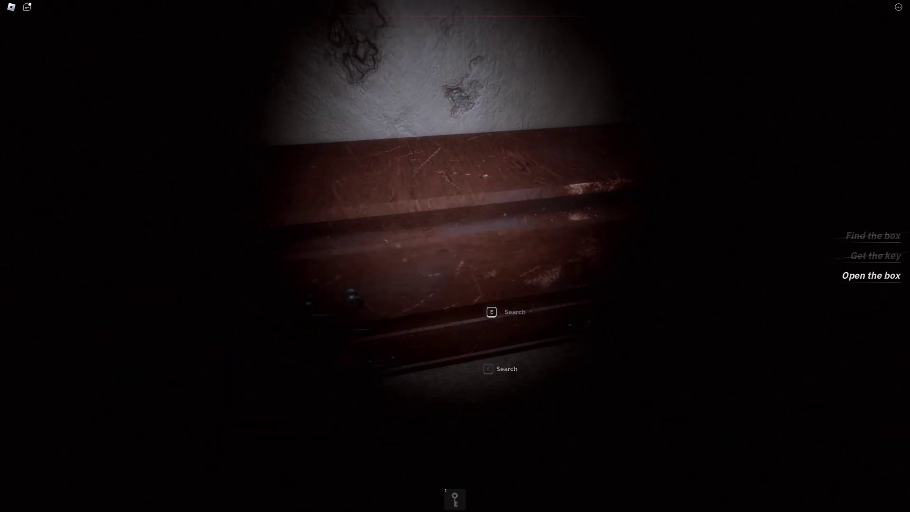
key(e)
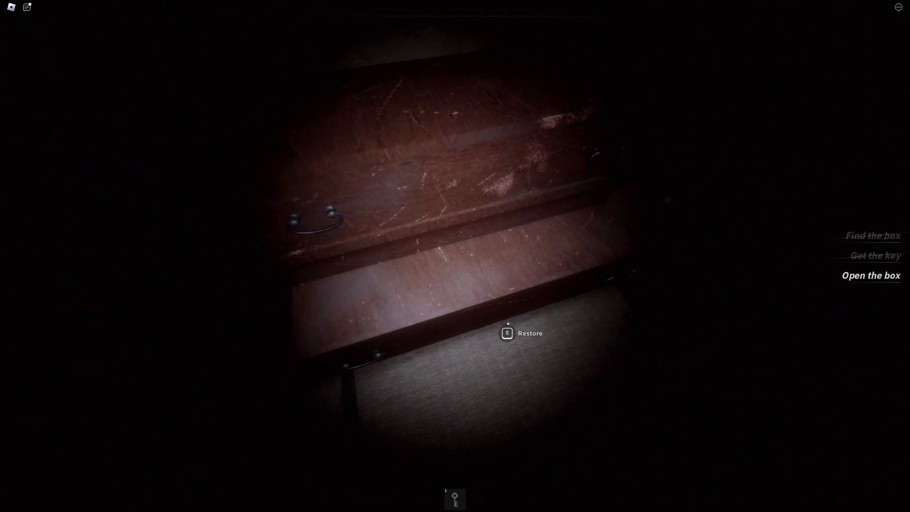
scroll(455, 257, down, 3)
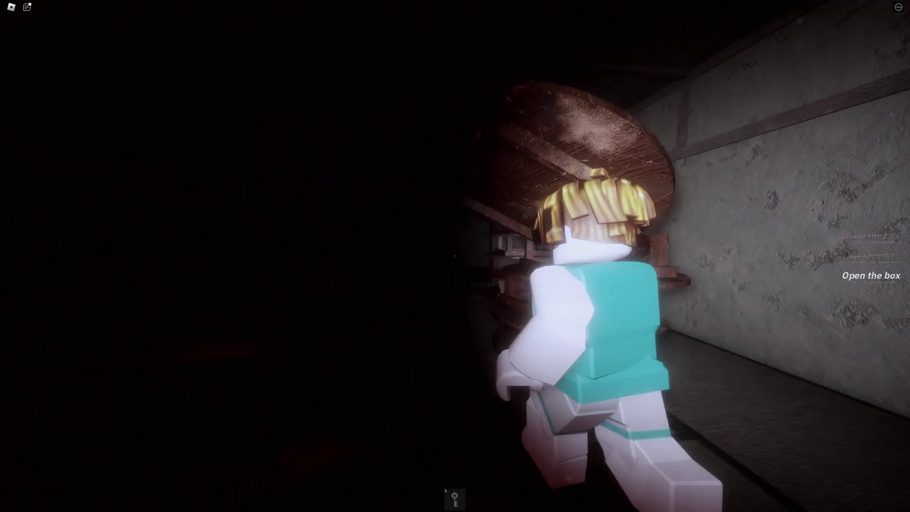
scroll(455, 255, down, 8)
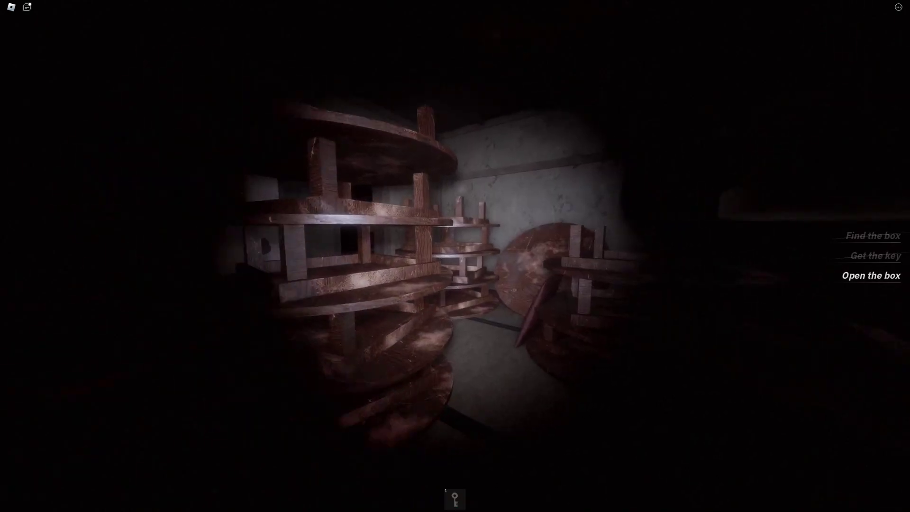
scroll(455, 256, up, 8)
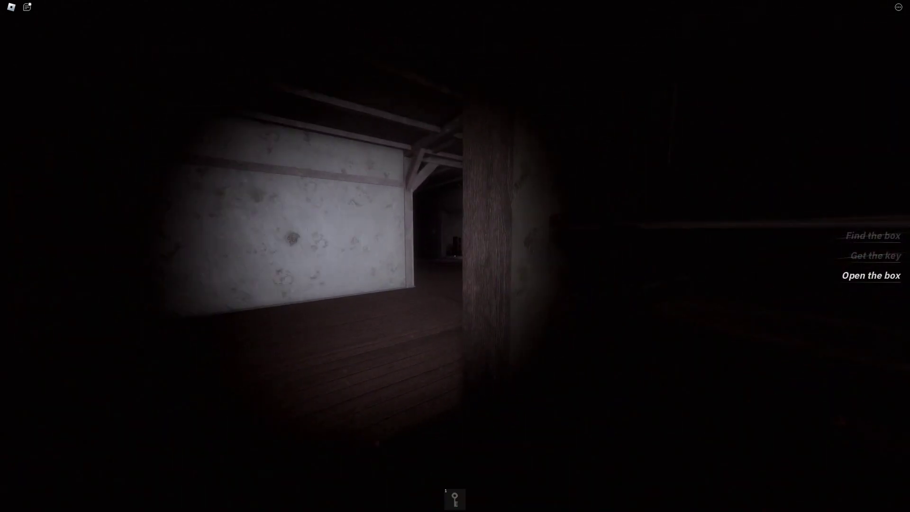
scroll(455, 256, down, 3)
scroll(455, 256, up, 5)
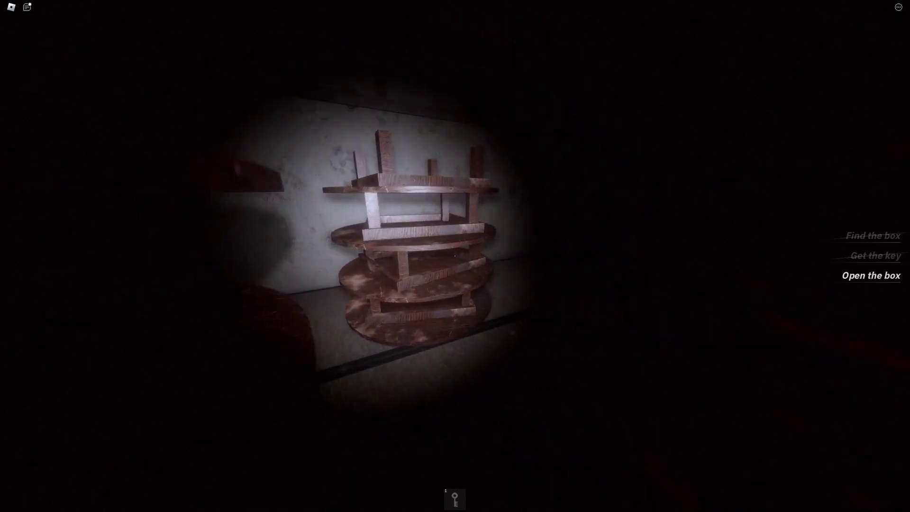
Search the shelf-room dresser's second drawer, then head off toward the stairs
key(w)
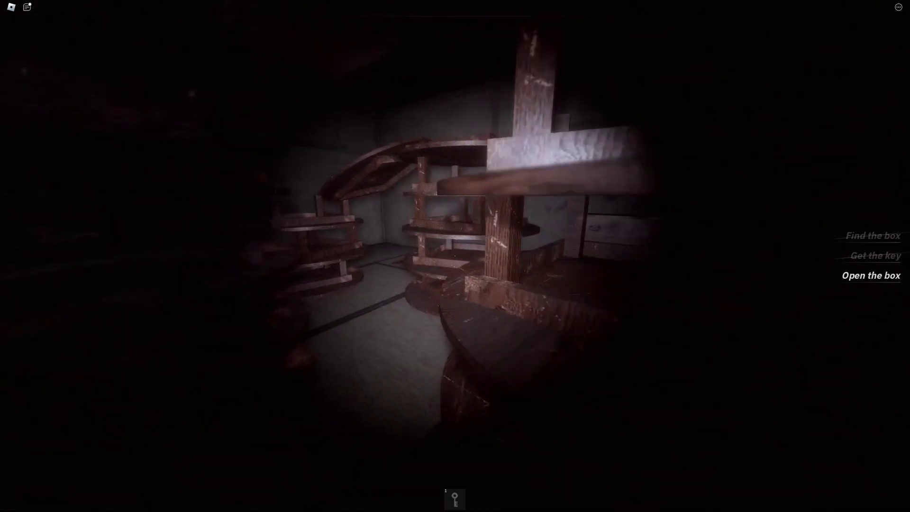
key(w)
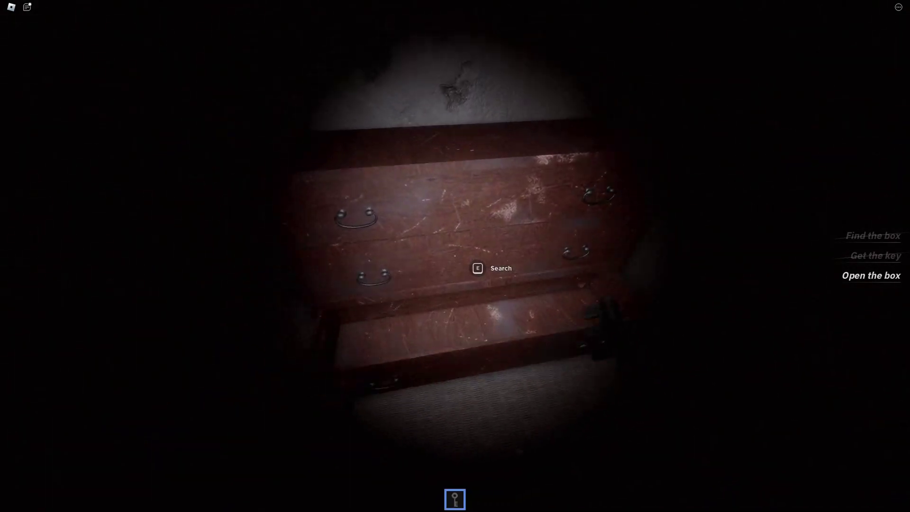
key(e)
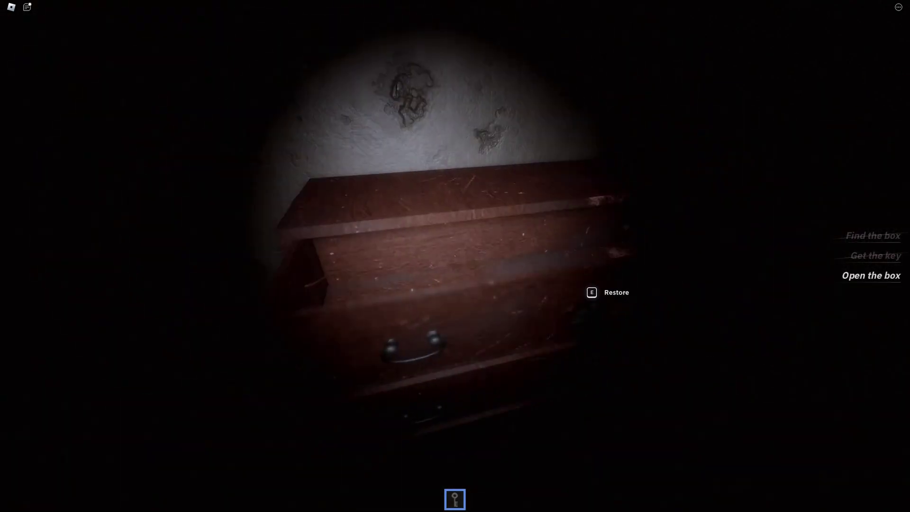
key(e)
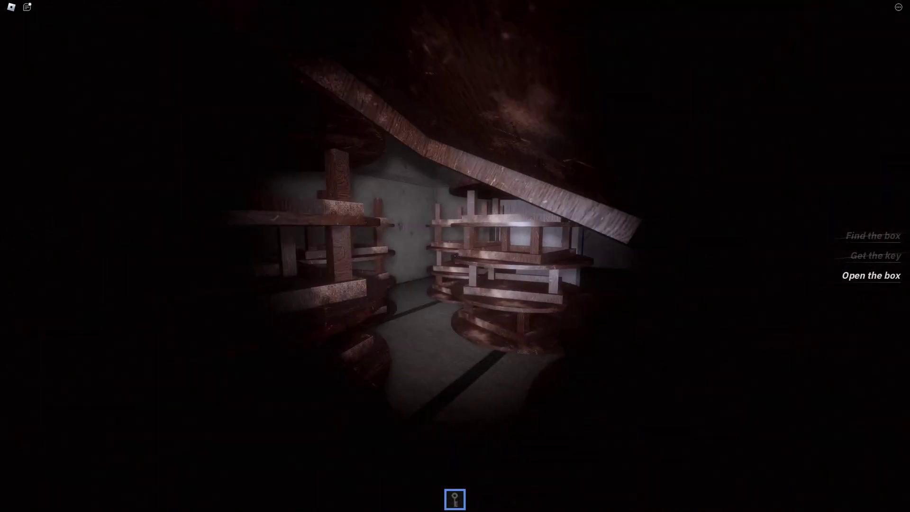
Walk past the round table and stools, then out into the hallway
key(w)
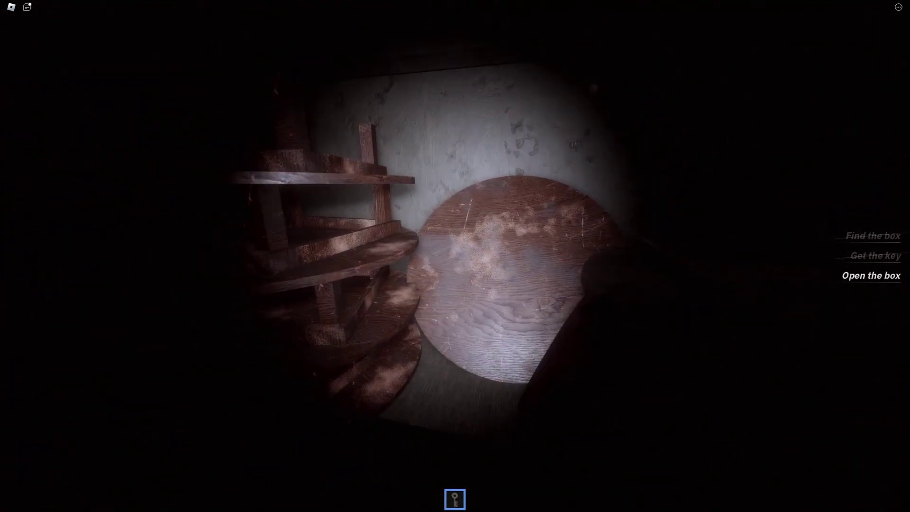
key(w)
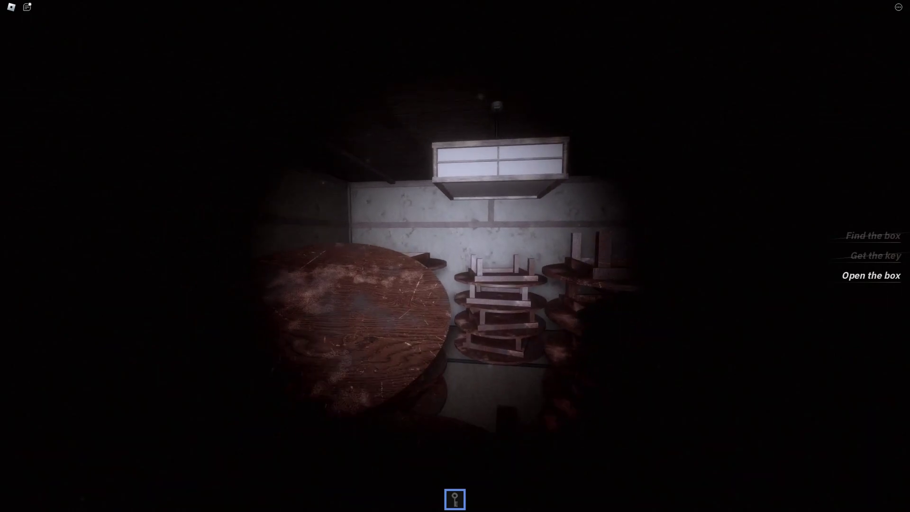
key(w)
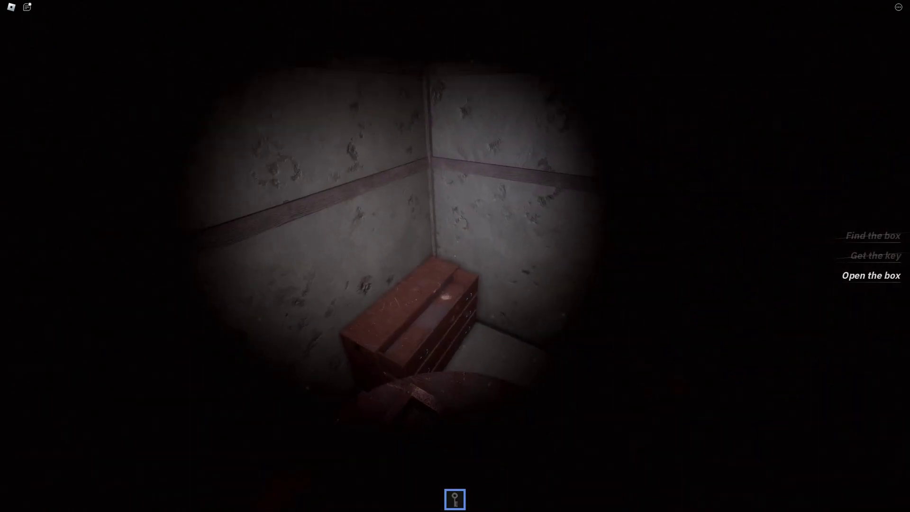
key(w)
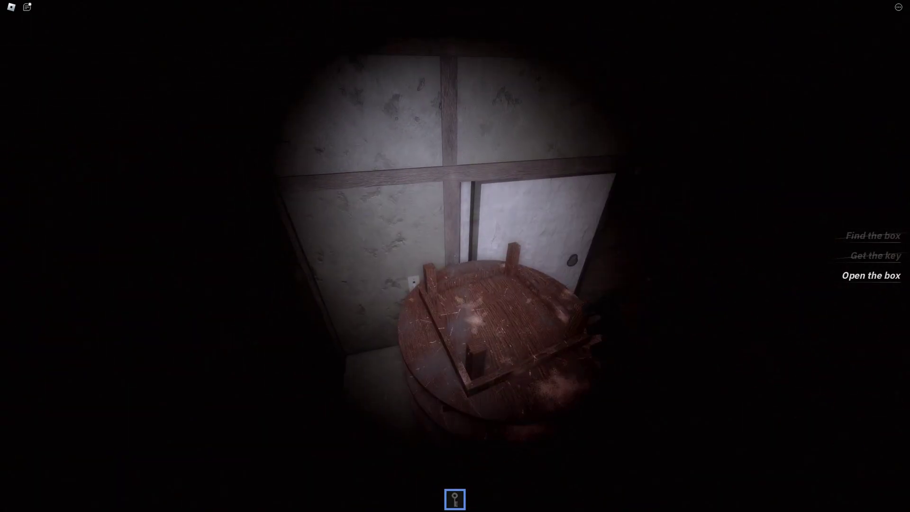
key(w)
key(w)
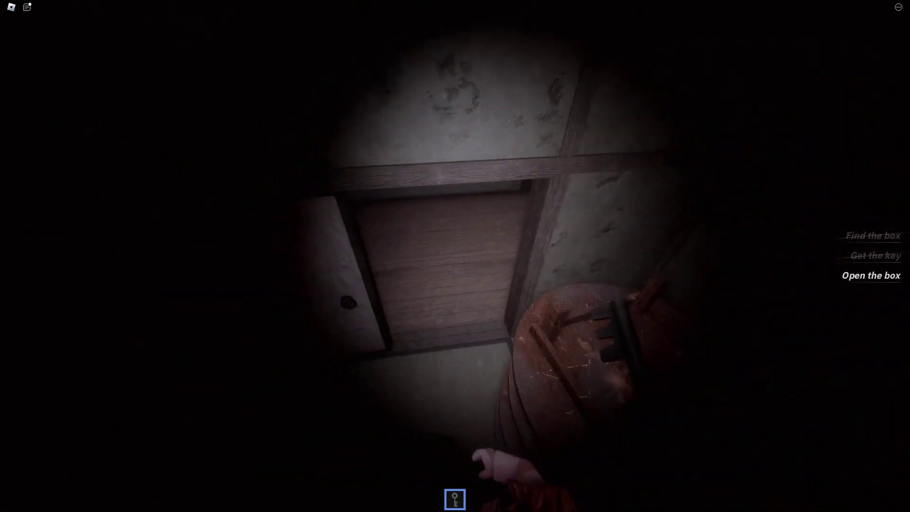
key(w)
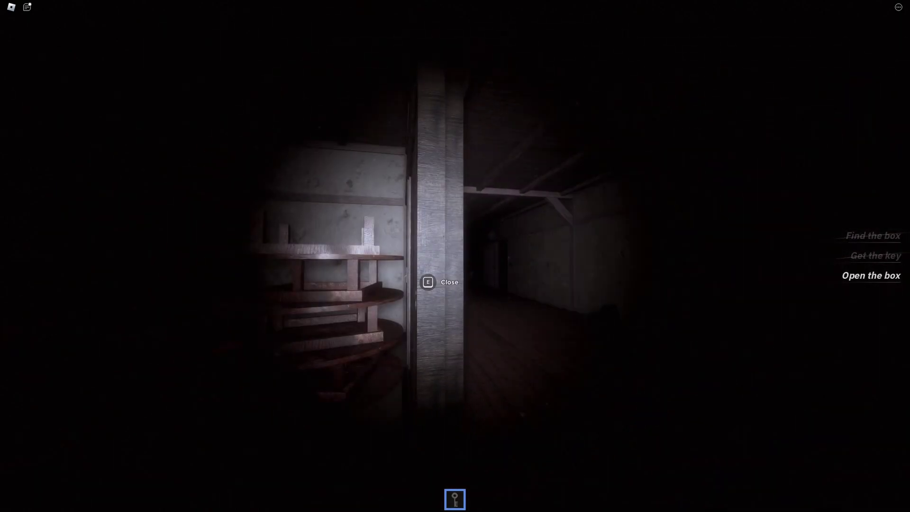
Walk past another player and the dresser to the room with the niche and round table
key(w)
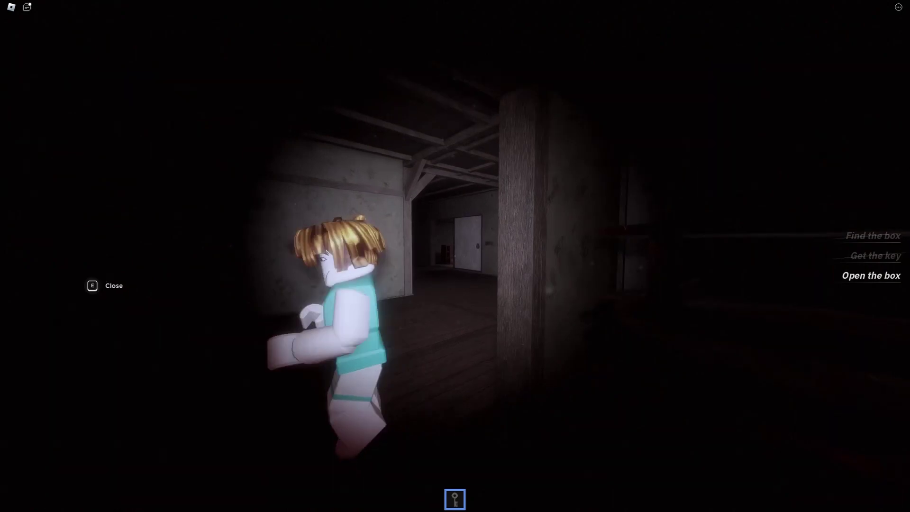
key(w)
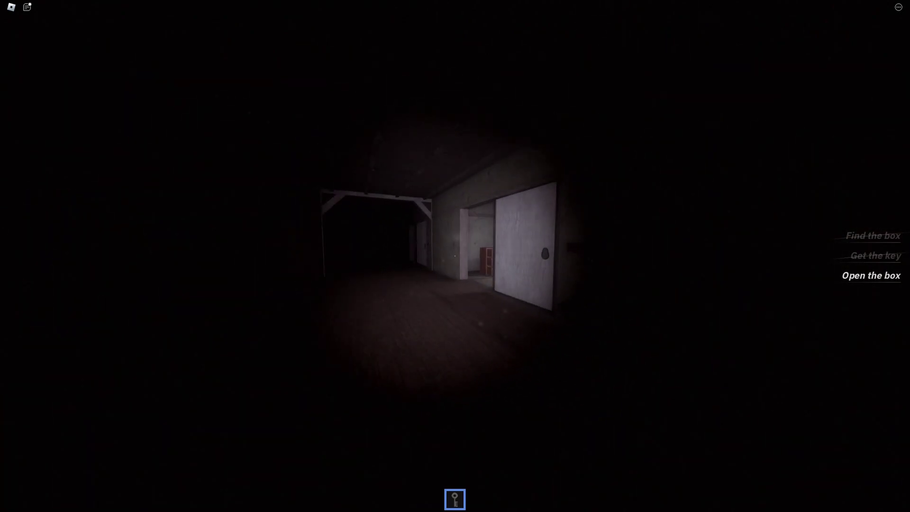
key(w)
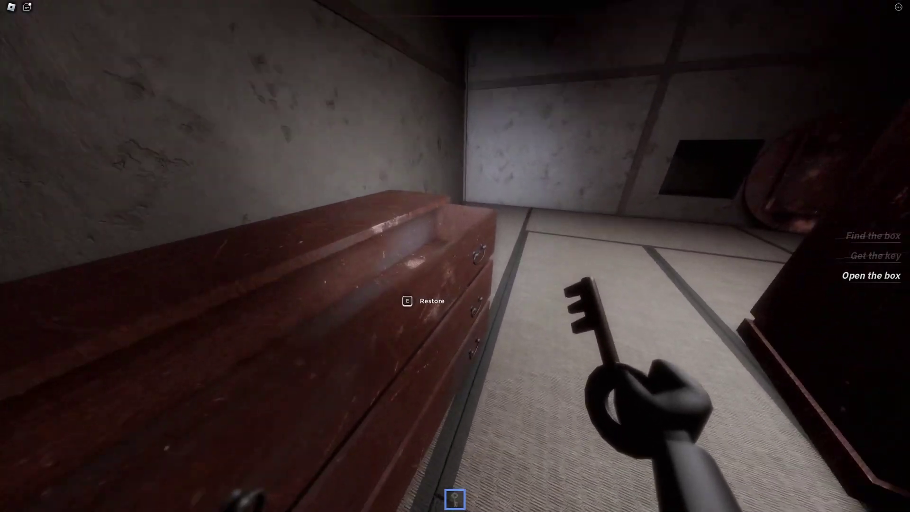
key(w)
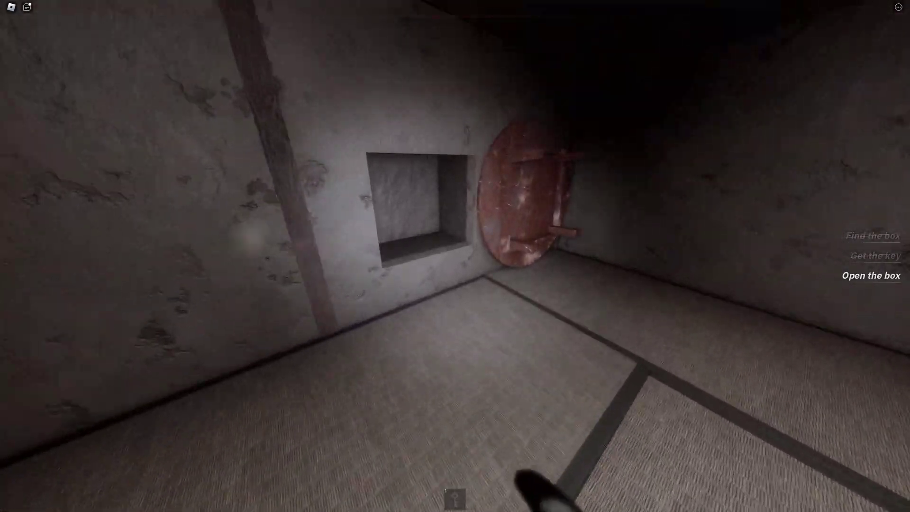
key(w)
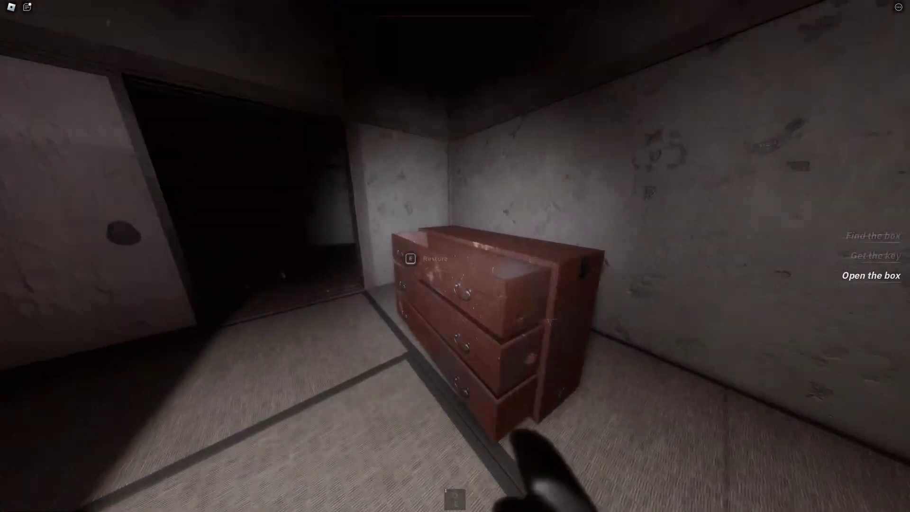
key(w)
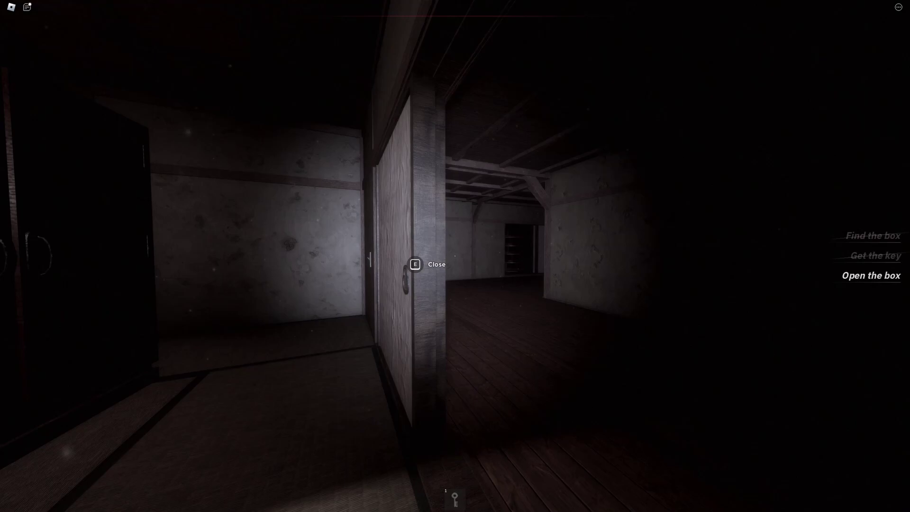
key(w)
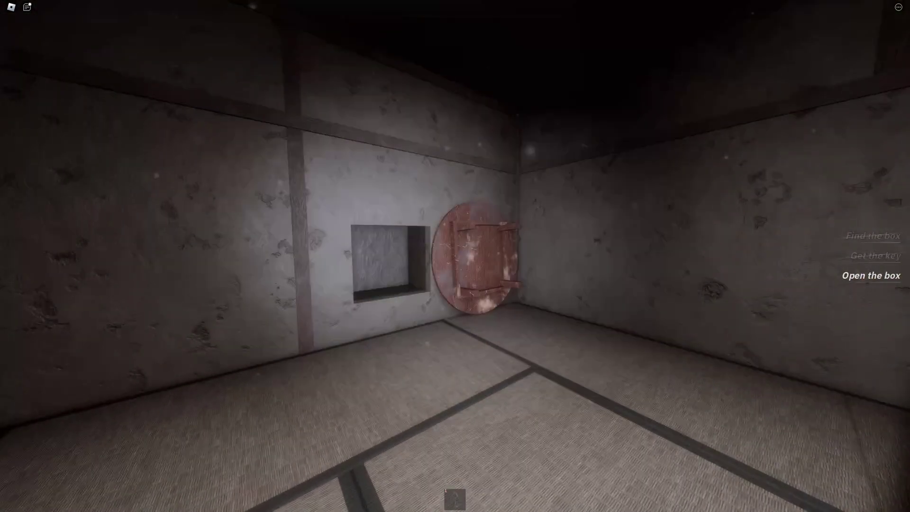
key(w)
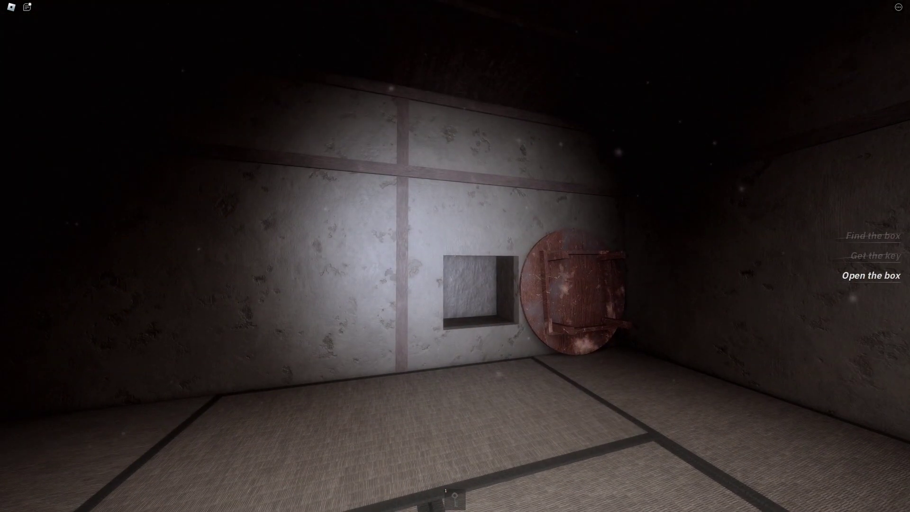
key(w)
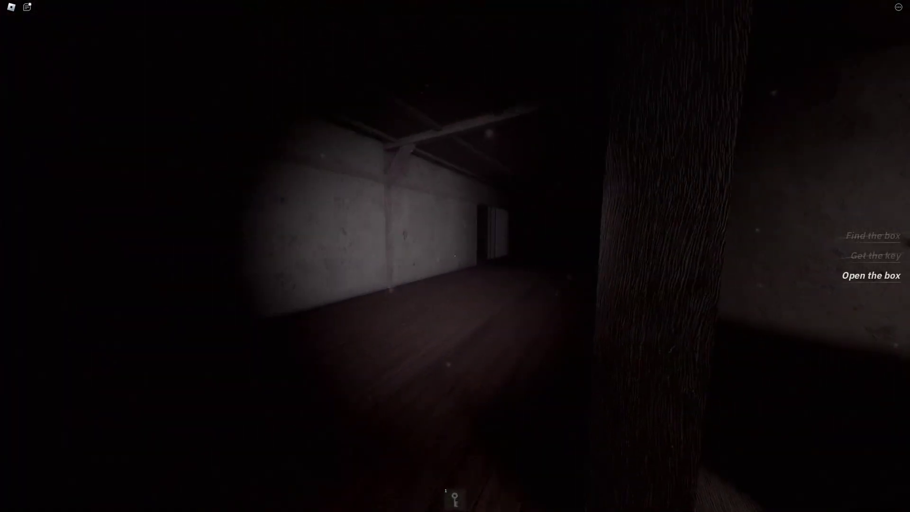
scroll(454, 256, down, 3)
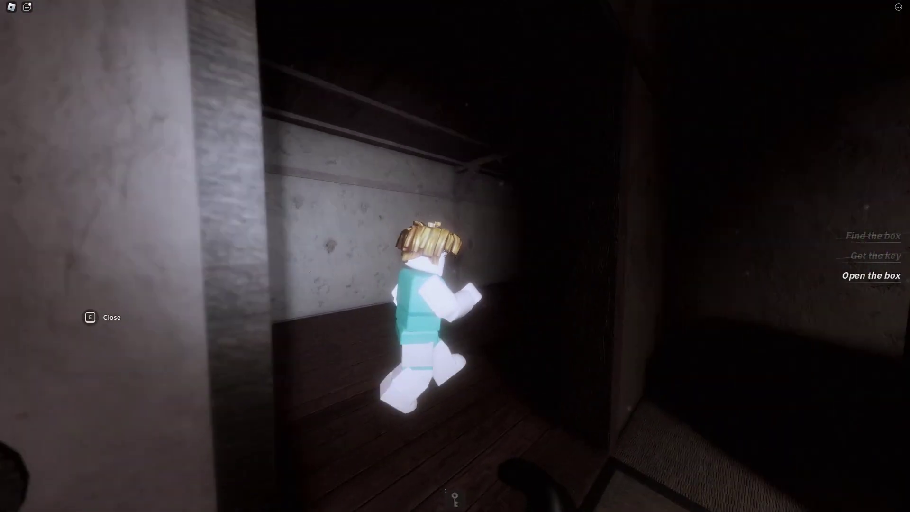
Move past the wooden cabinet and closet, then down the dark corridor to the table room
drag(455, 255, 640, 256)
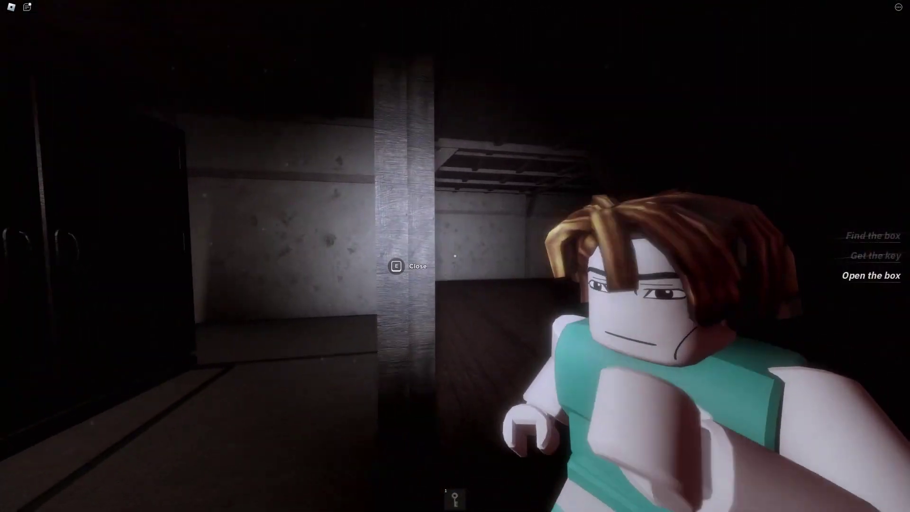
scroll(454, 256, up, 3)
key(w)
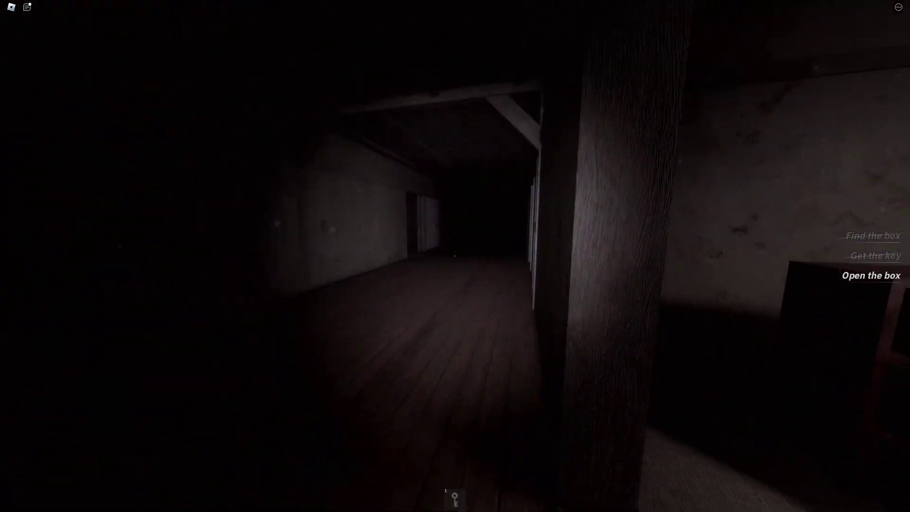
key(w)
key(w)
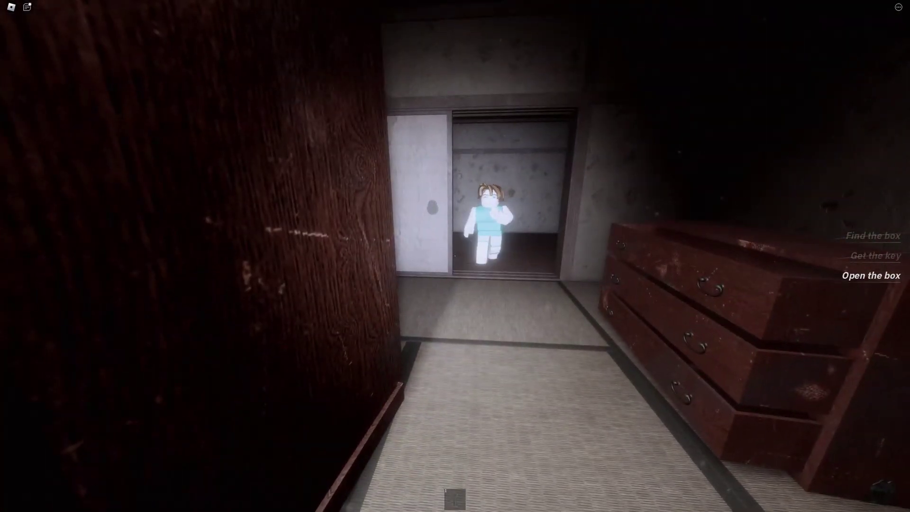
key(w)
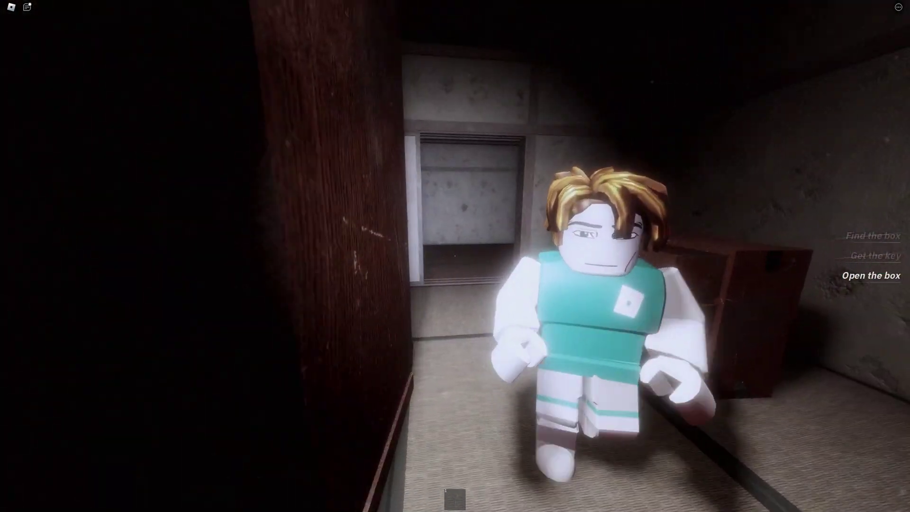
key(w)
key(super)
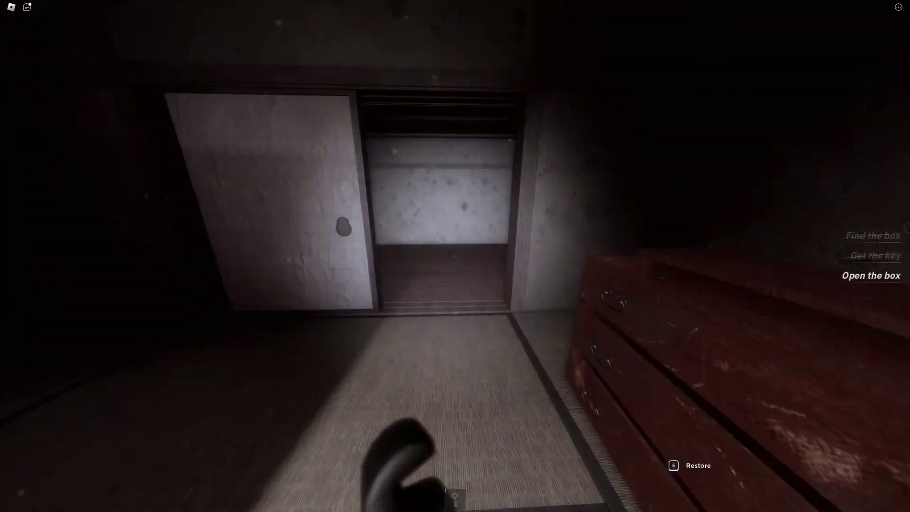
key(w)
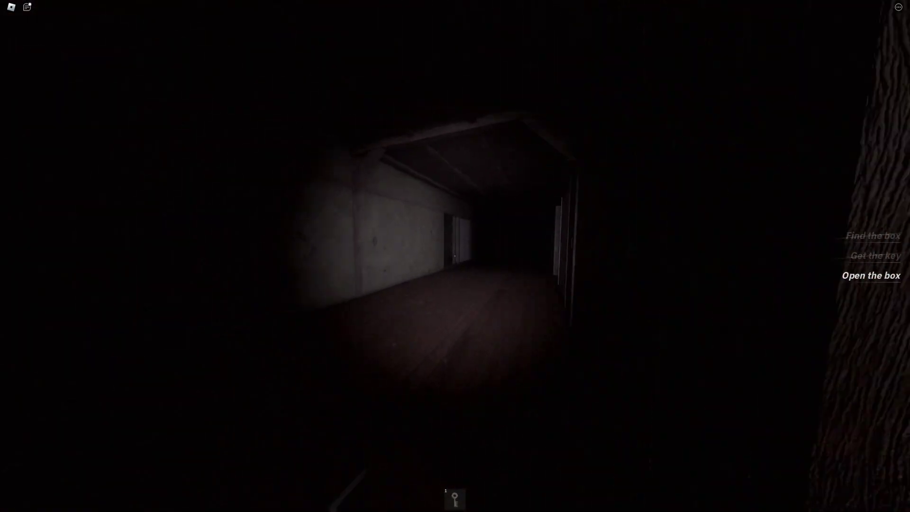
key(w)
key(w)
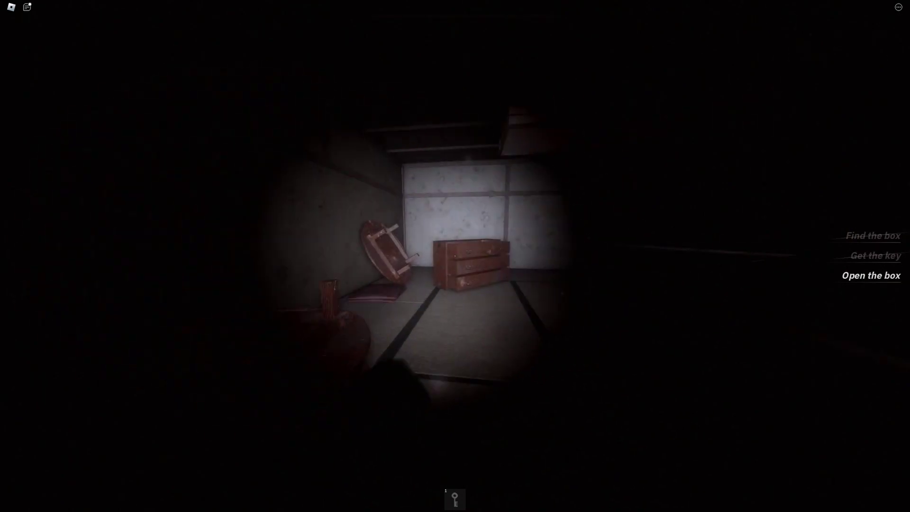
key(w)
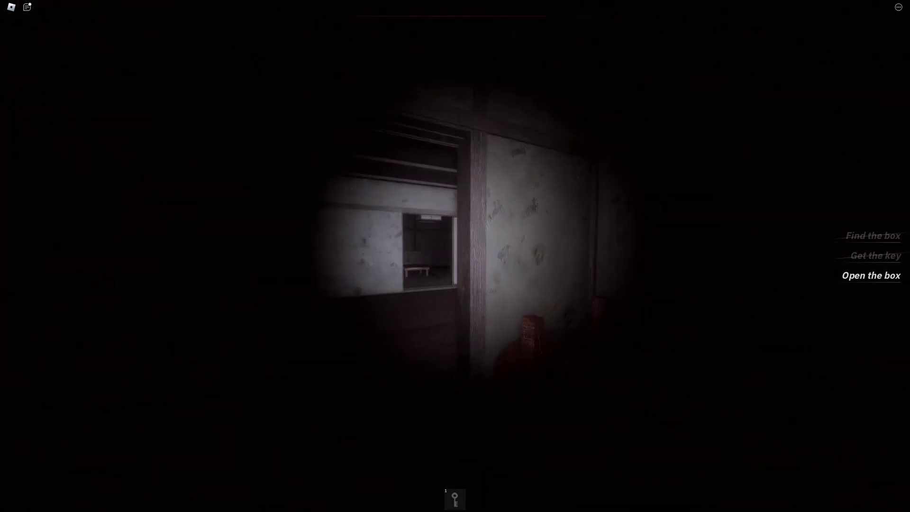
key(w)
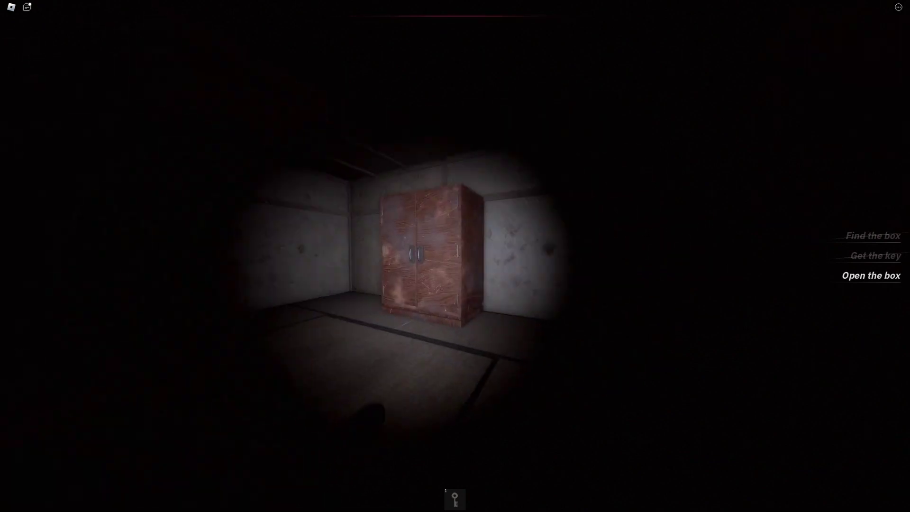
Search the chest, collect its coins and start on the dresser drawers
key(e)
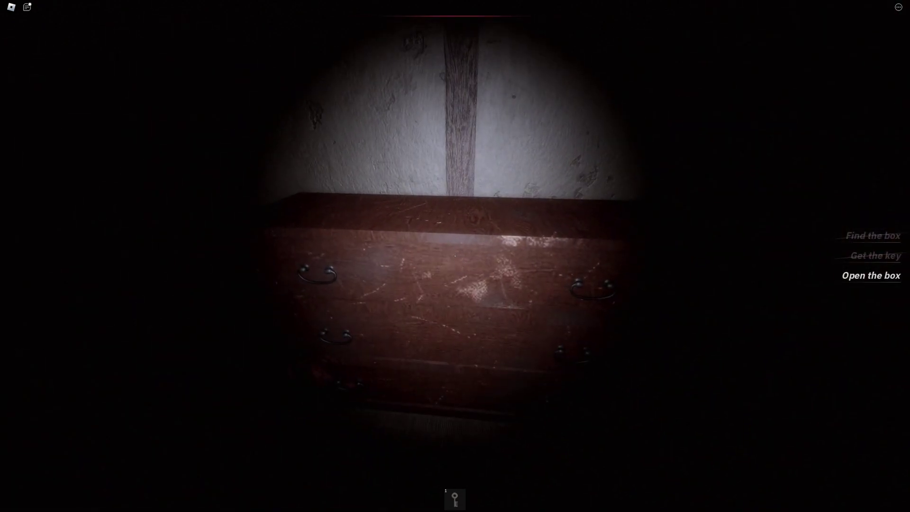
key(e)
key(e)
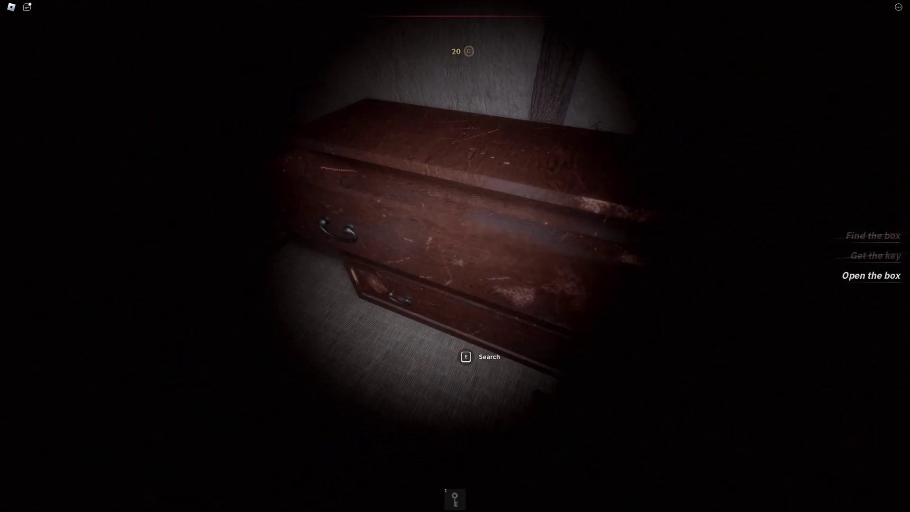
key(e)
key(e)
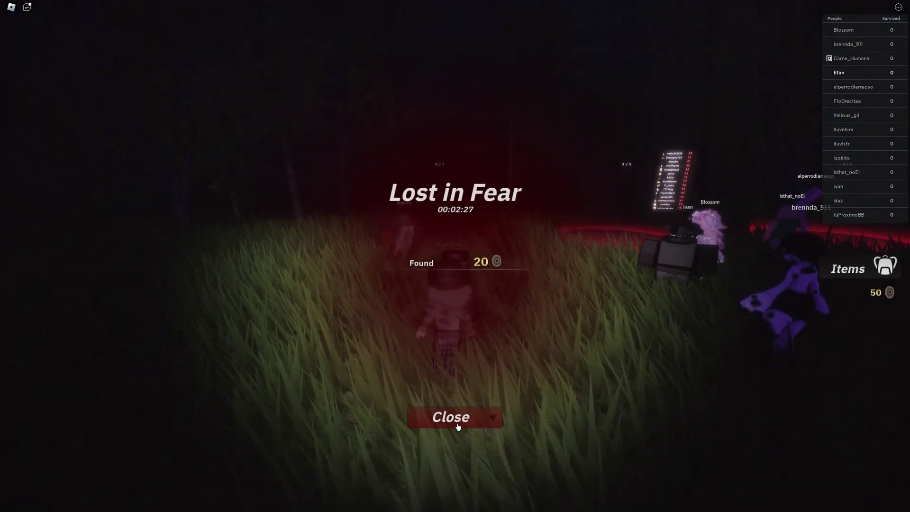
Close the Lost in Fear round summary showing 20 coins found
click(458, 425)
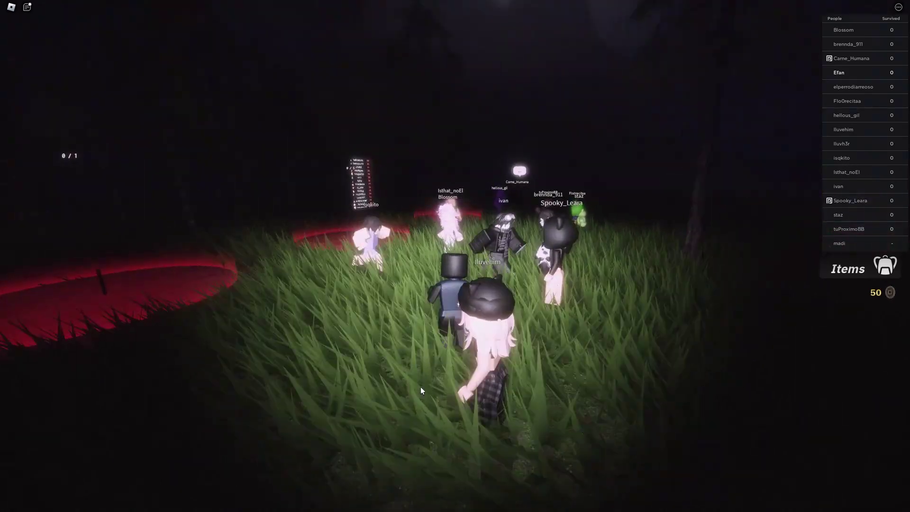
Walk away through the grass, return to the group and orbit the camera
key(w)
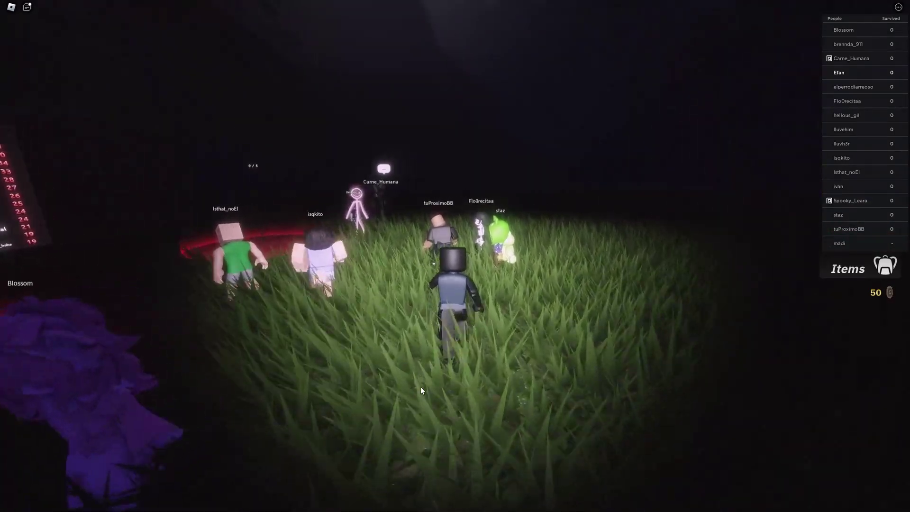
key(w)
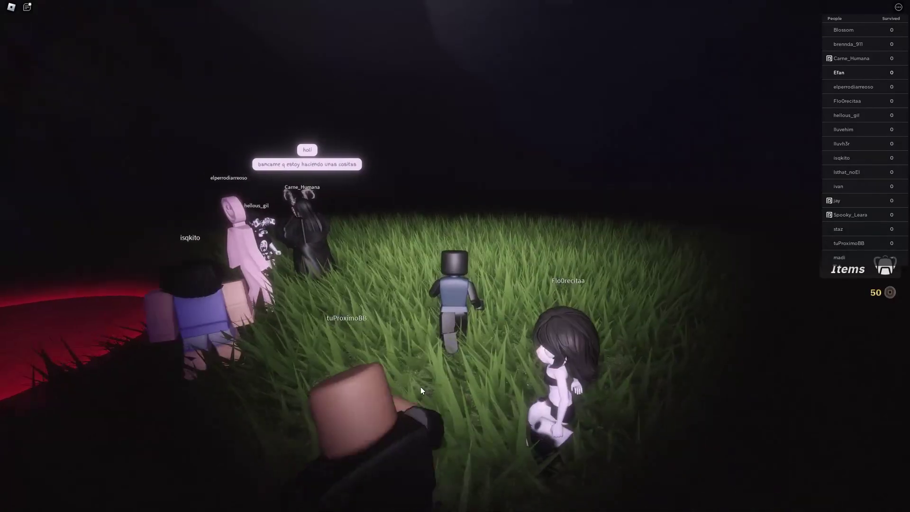
key(w)
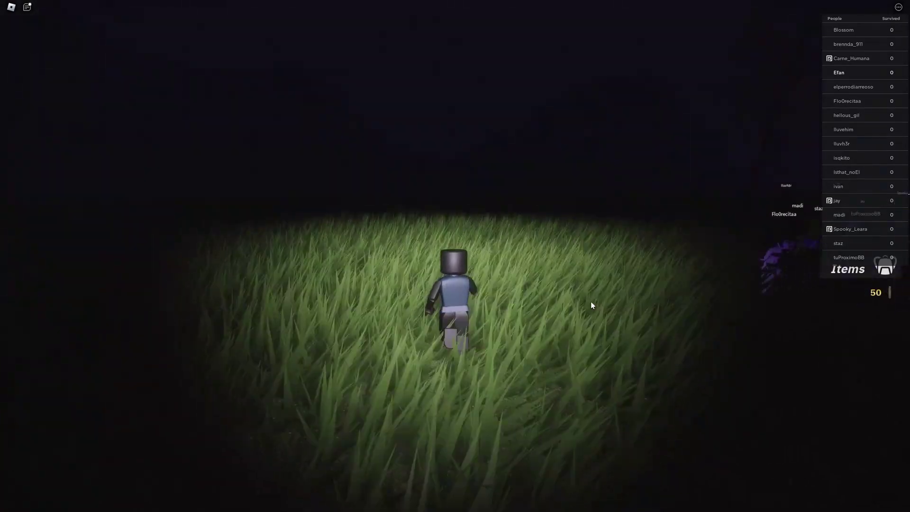
key(s)
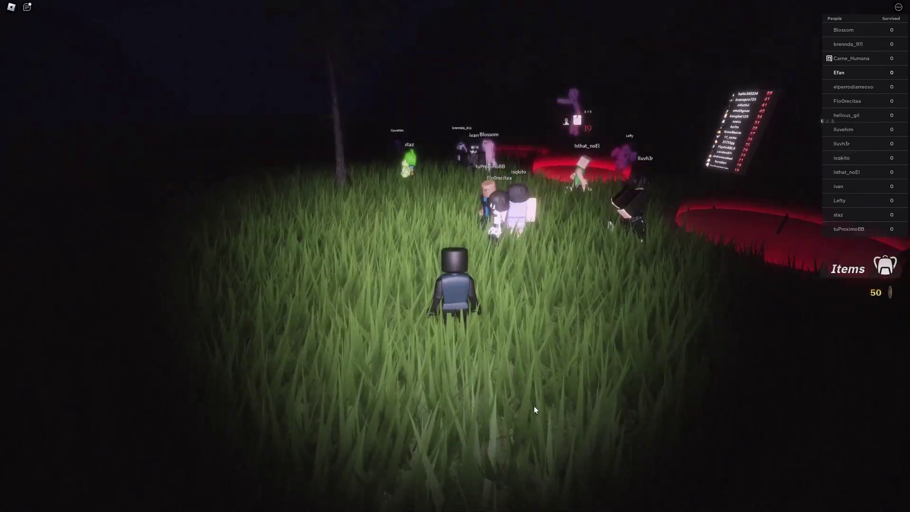
mouse_move(534, 406)
mouse_down()
mouse_move(633, 389)
mouse_move(610, 382)
mouse_up()
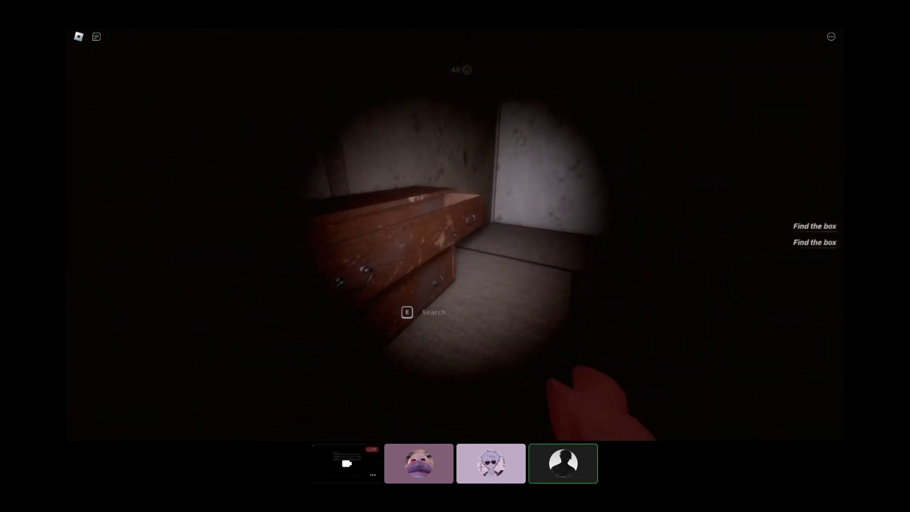
Open and close the drawer chest, then pick up the coin in the corner
key(e)
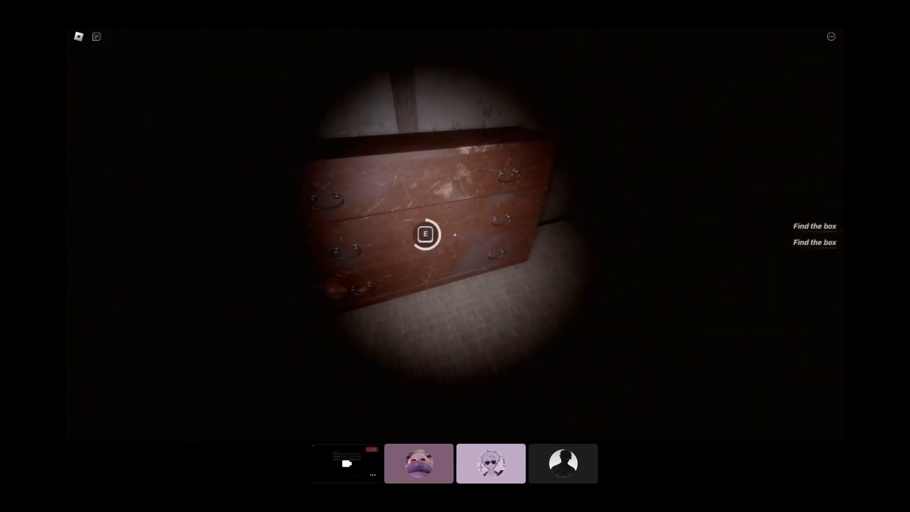
key(e)
key(e)
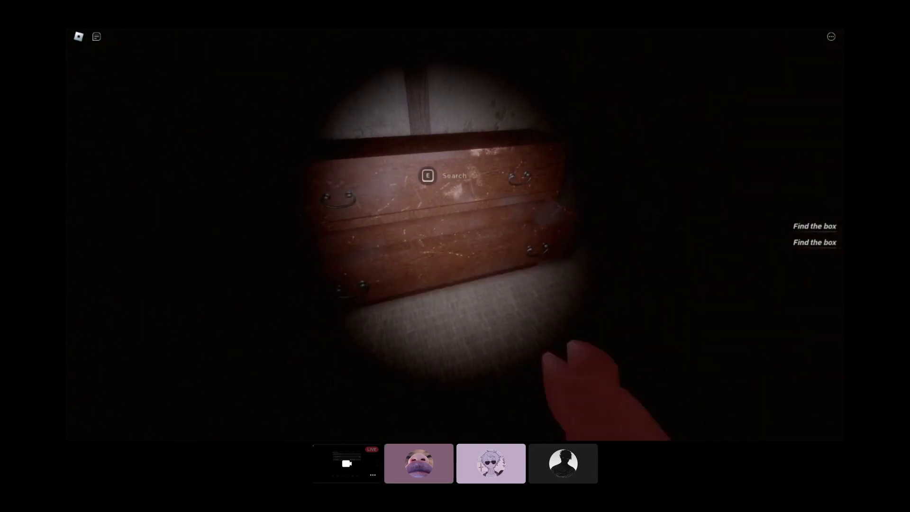
key(e)
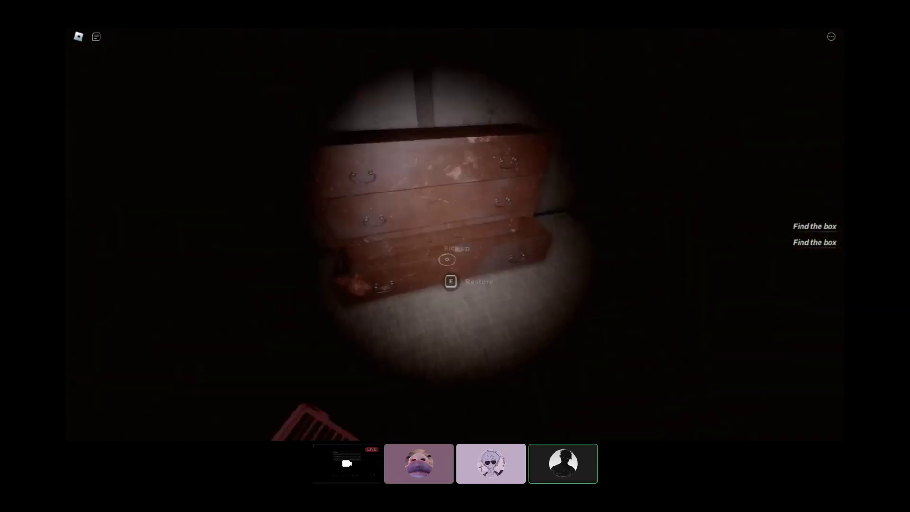
drag(455, 257, 640, 256)
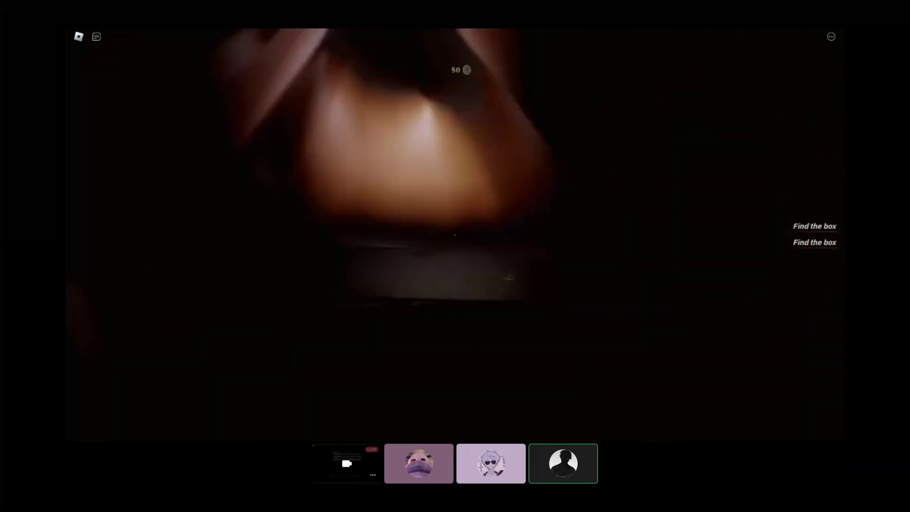
key(e)
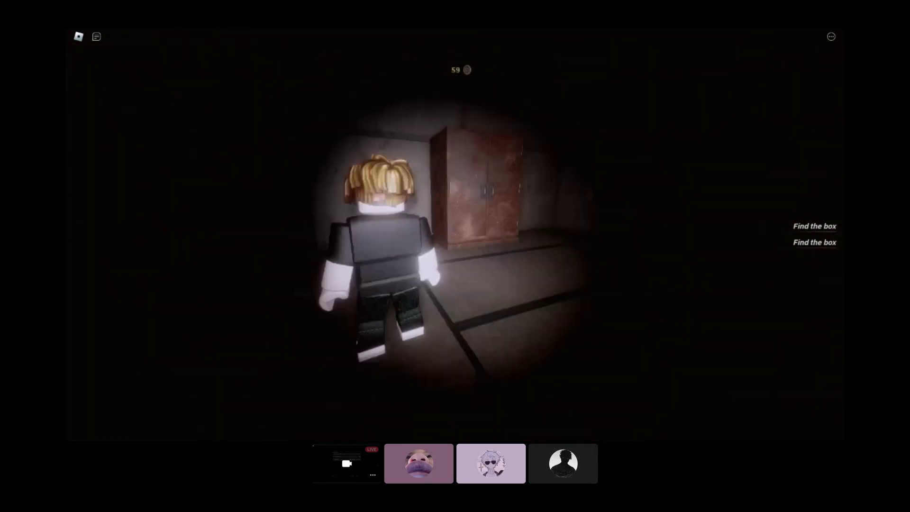
Look between the sliding doors and wardrobe until the stream pauses
drag(455, 256, 284, 255)
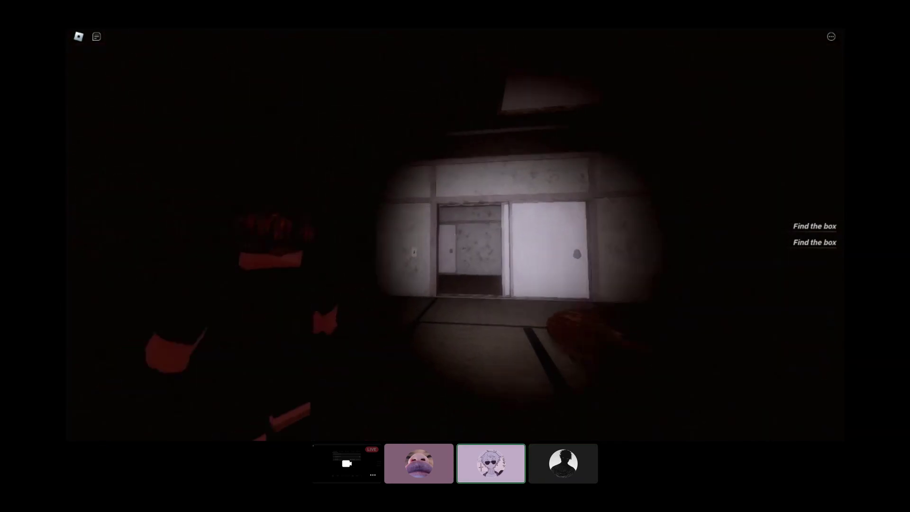
drag(456, 256, 285, 256)
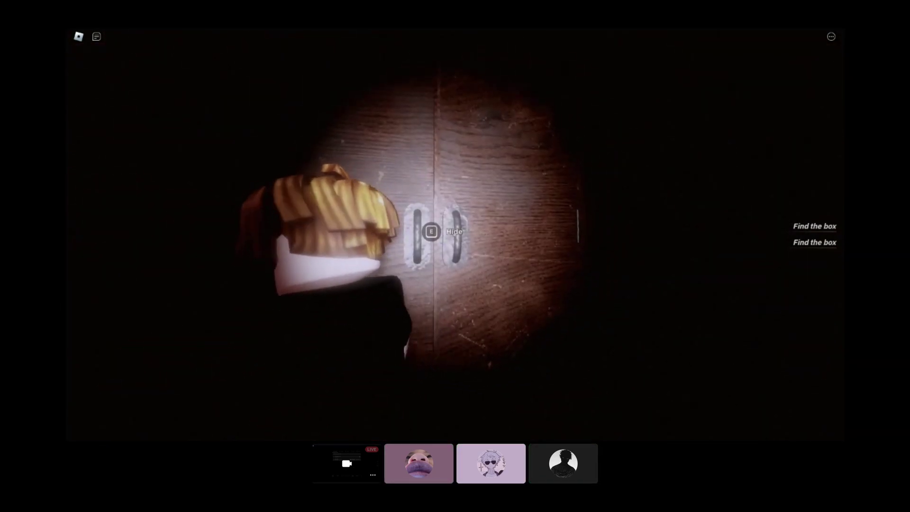
drag(455, 257, 604, 256)
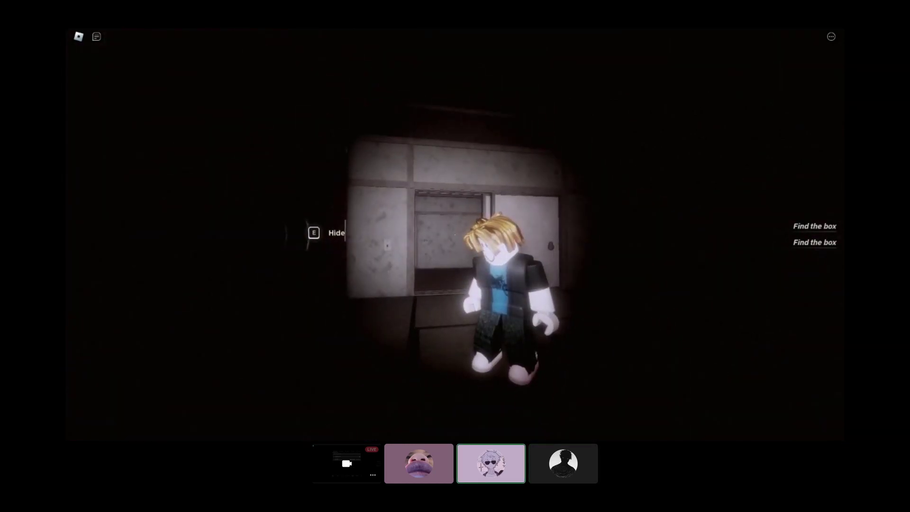
key(Escape)
key(Return)
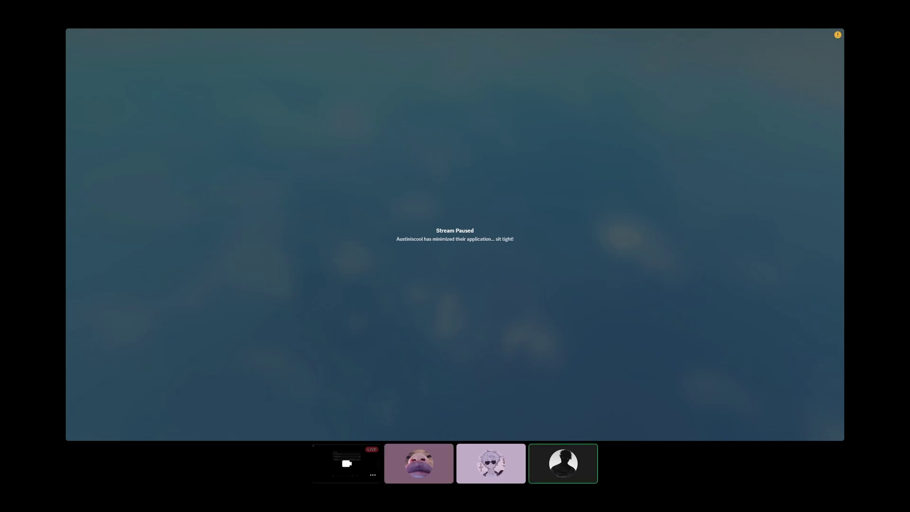
Bring up the GeForce Experience overlay with Alt+Z over the paused Discord stream
key(alt+z)
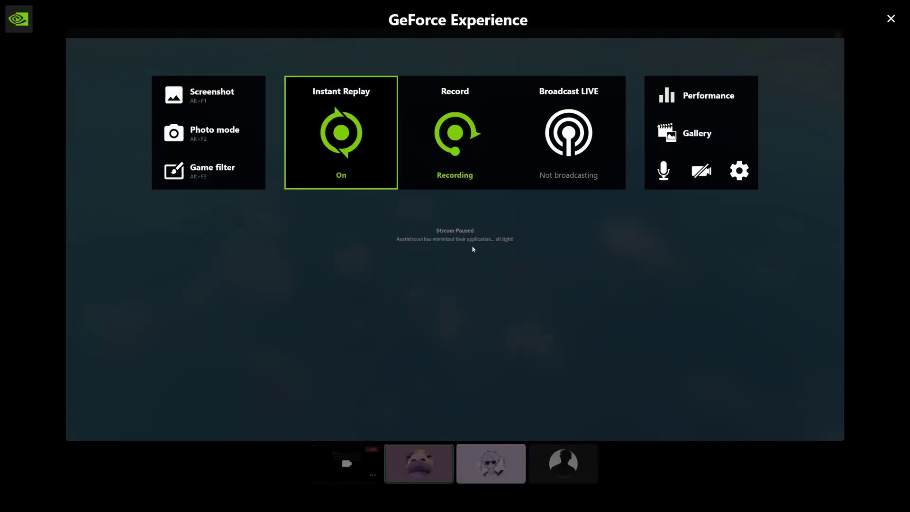